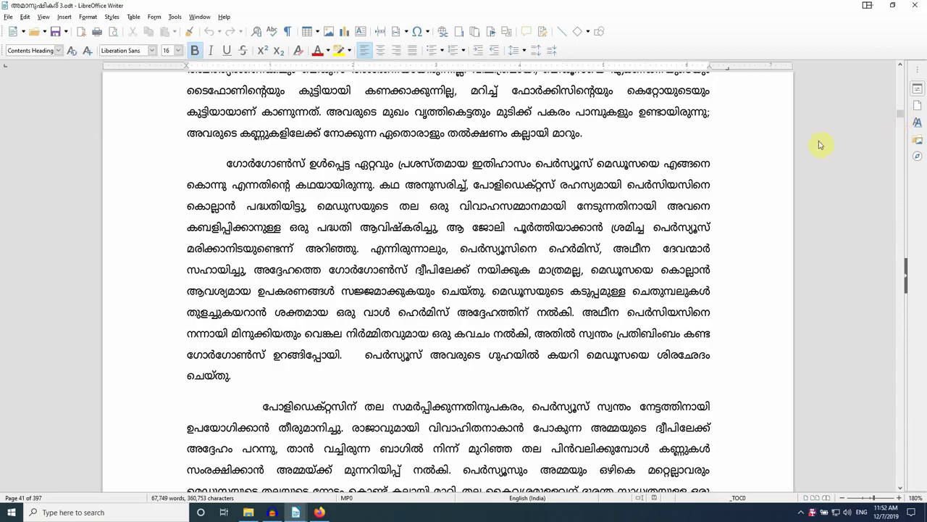
Step: Look over the Malayalam text on page 40, then bring up the malayalam.odt document
{"action": "left_click", "coordinate": [901, 113]}
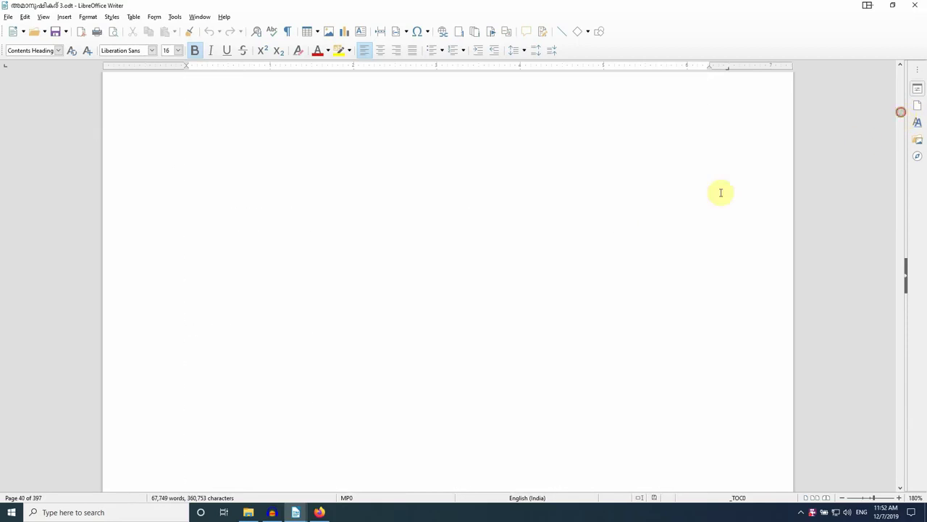
{"action": "scroll", "coordinate": [623, 219], "scroll_direction": "up", "scroll_amount": 5}
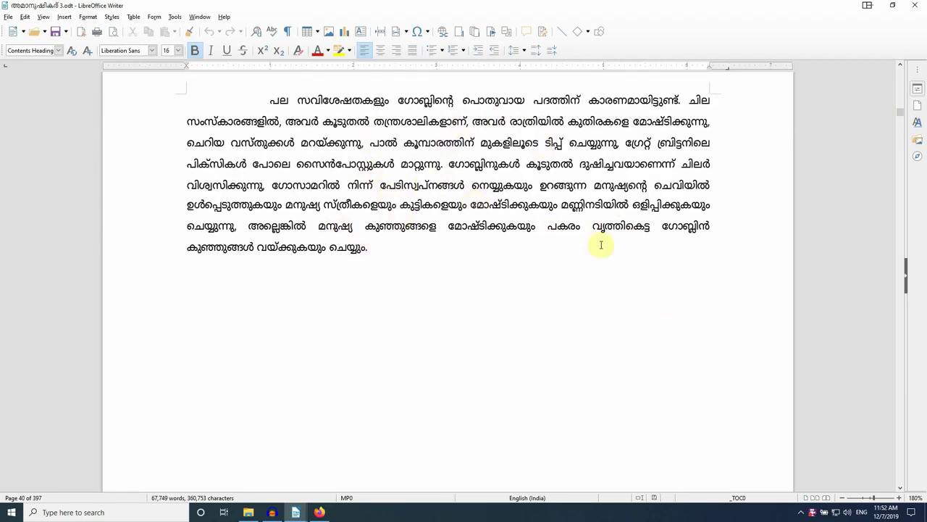
{"action": "mouse_move", "coordinate": [297, 512]}
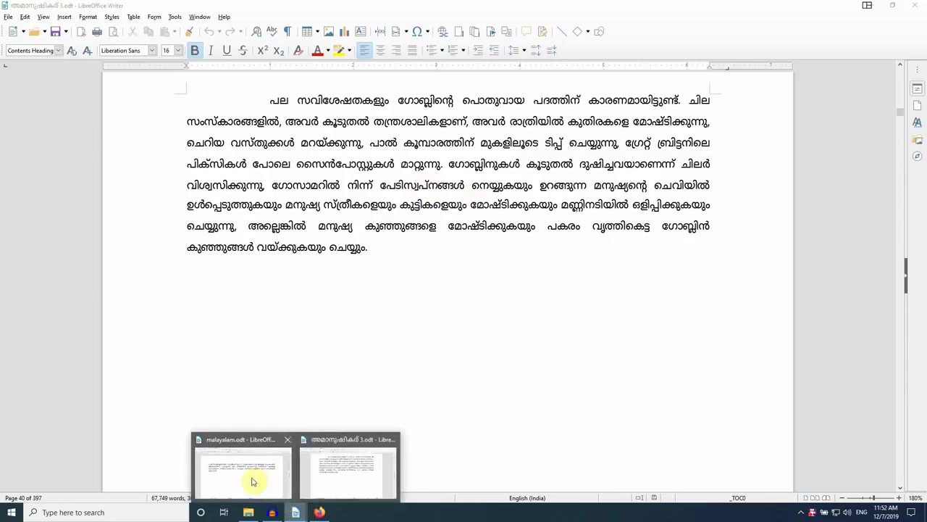
{"action": "left_click", "coordinate": [249, 481]}
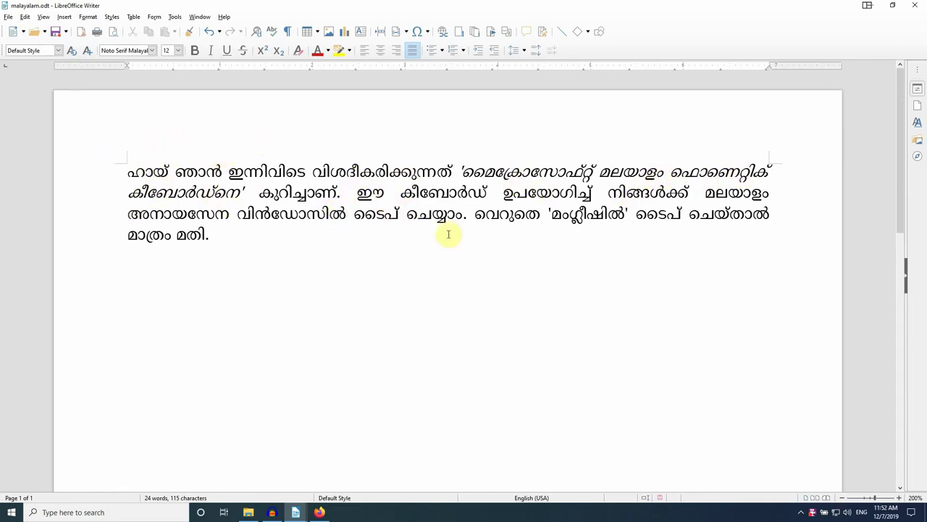
Step: Set the input language to Malayalam Phonetic and enter "ethu" as ഏത് on the empty line below the paragraph
{"action": "left_click", "coordinate": [862, 513]}
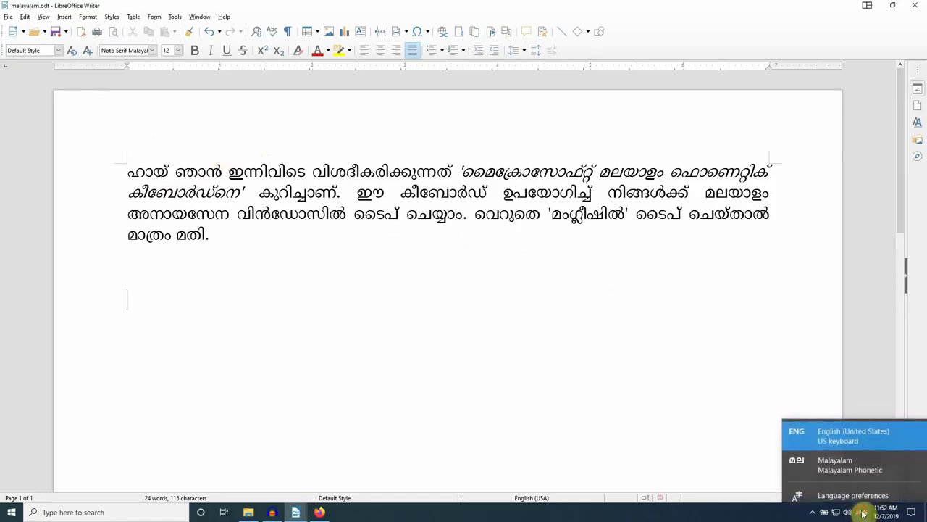
{"action": "left_click", "coordinate": [851, 457]}
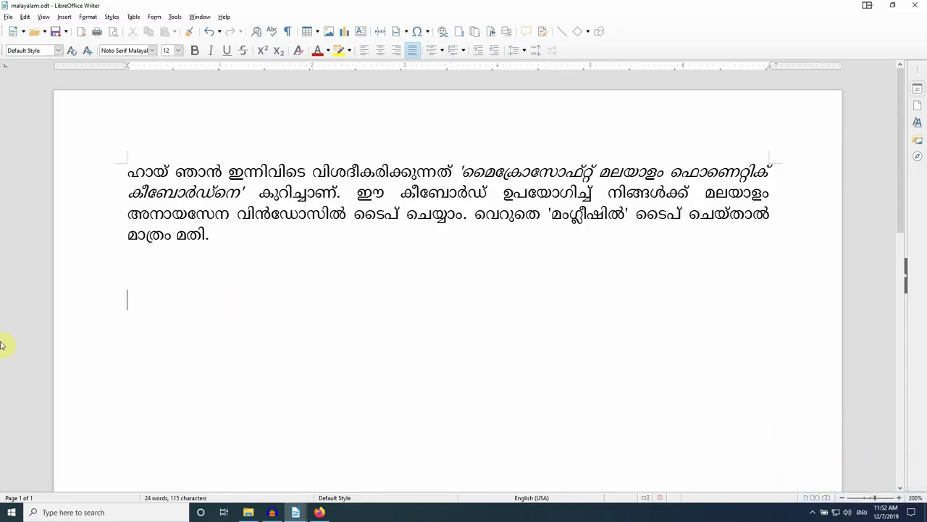
{"action": "type", "text": "hu"}
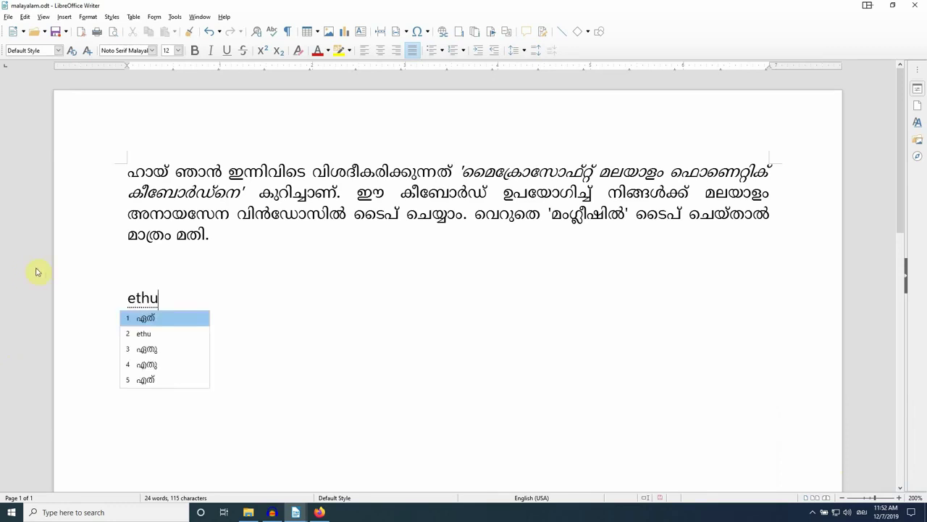
{"action": "key", "text": "space"}
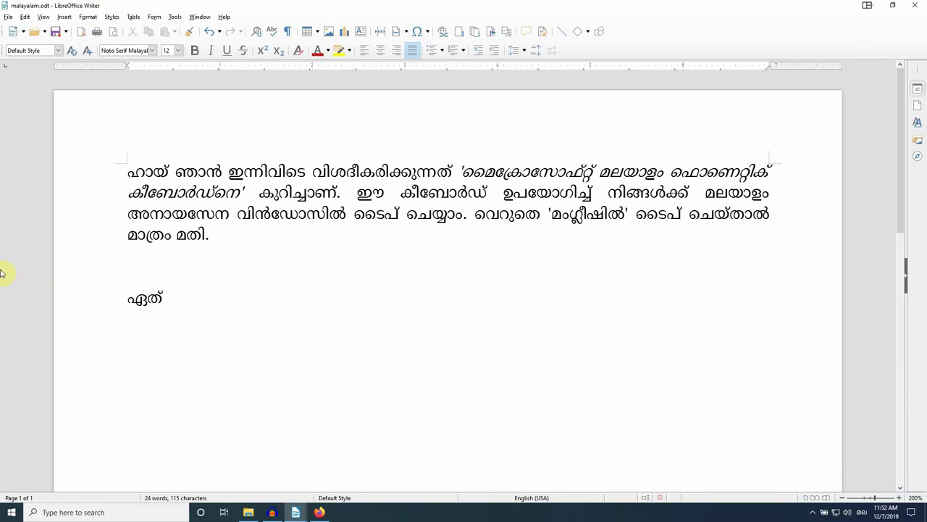
Step: Continue the line phonetically with "reethiyil" and "venamenkilum", choosing the suggestions രീതിയിൽ and വേണമെങ്കിലും
{"action": "type", "text": "reethiyil"}
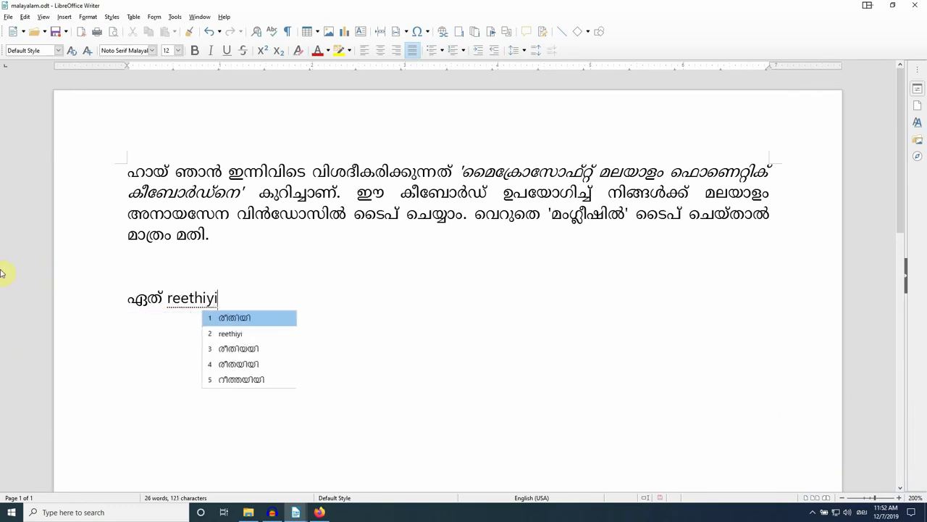
{"action": "key", "text": "Down"}
{"action": "key", "text": "Down"}
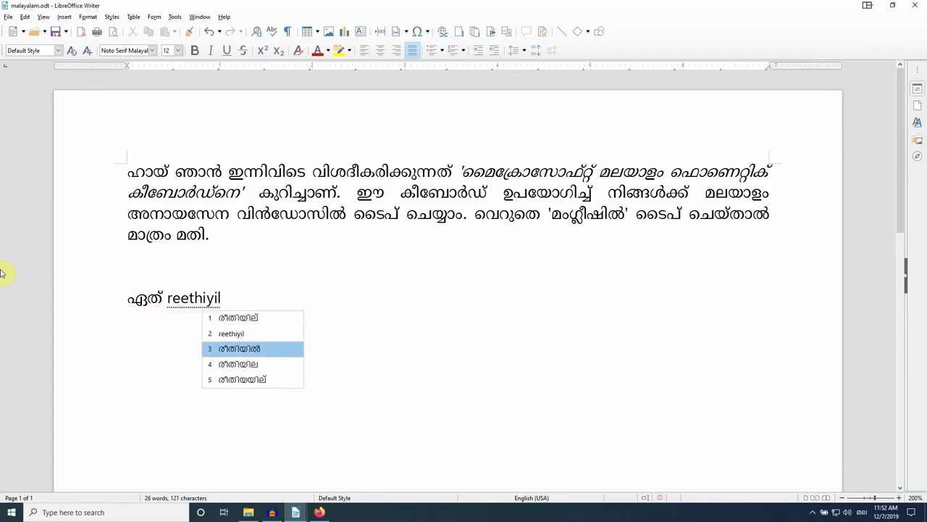
{"action": "key", "text": "space"}
{"action": "type", "text": "venamenkilum"}
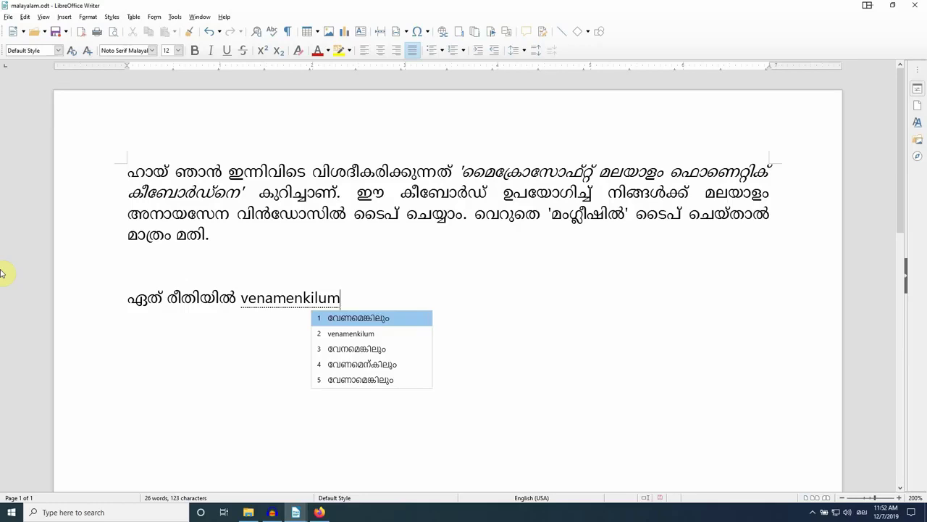
{"action": "key", "text": "space"}
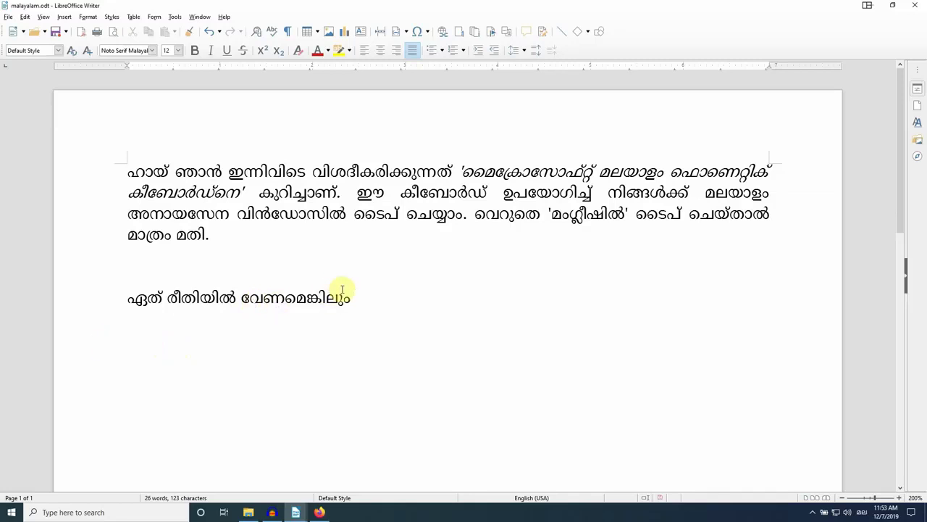
Step: Switch to Firefox and view the search results for Microsoft Indic Language Input Tool and the Bhashaindia download page
{"action": "left_click", "coordinate": [319, 512]}
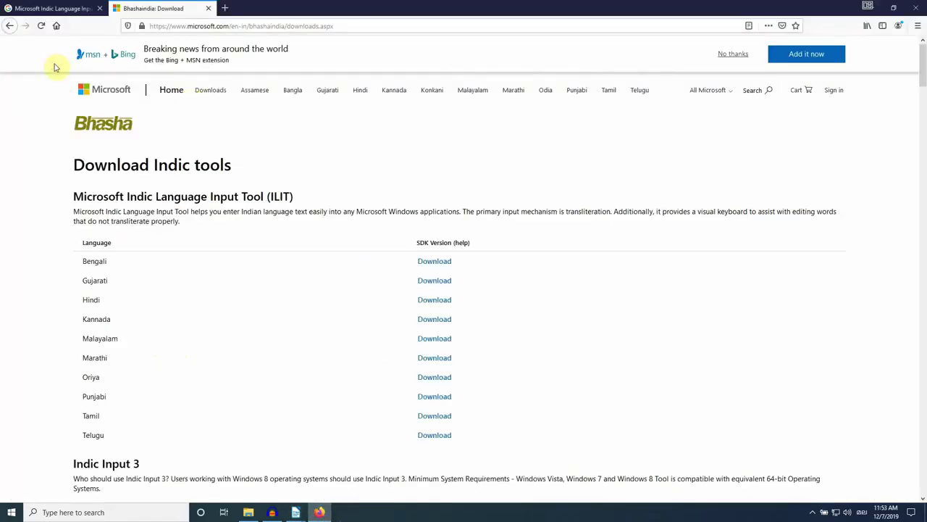
{"action": "left_click", "coordinate": [55, 9]}
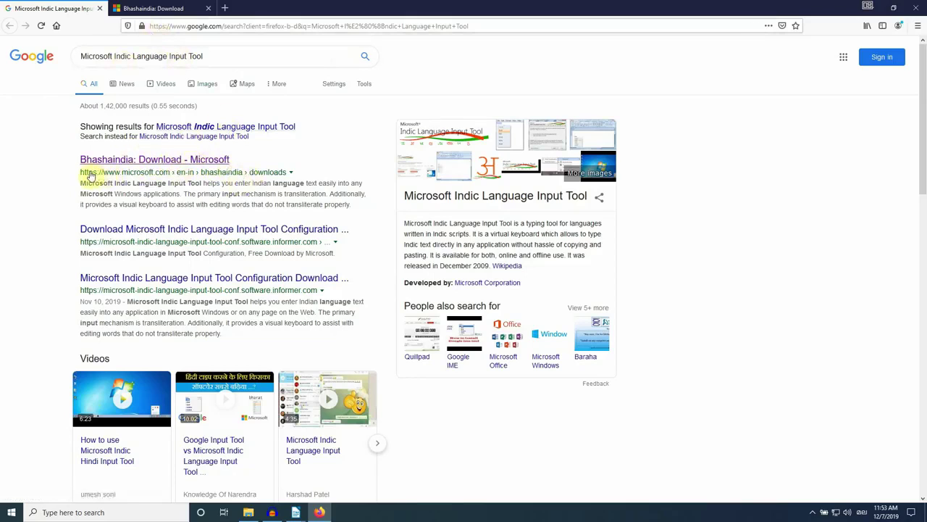
{"action": "left_click", "coordinate": [158, 11]}
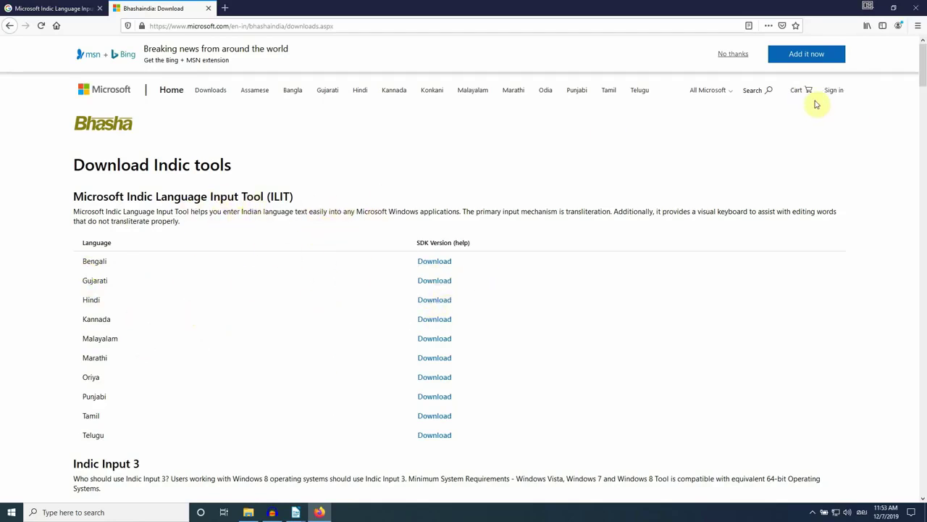
Step: Examine the Indic tool downloads by language and Windows version, from the Language Input Tool section through Code Samples
{"action": "left_click_drag", "start_coordinate": [923, 72], "coordinate": [924, 103]}
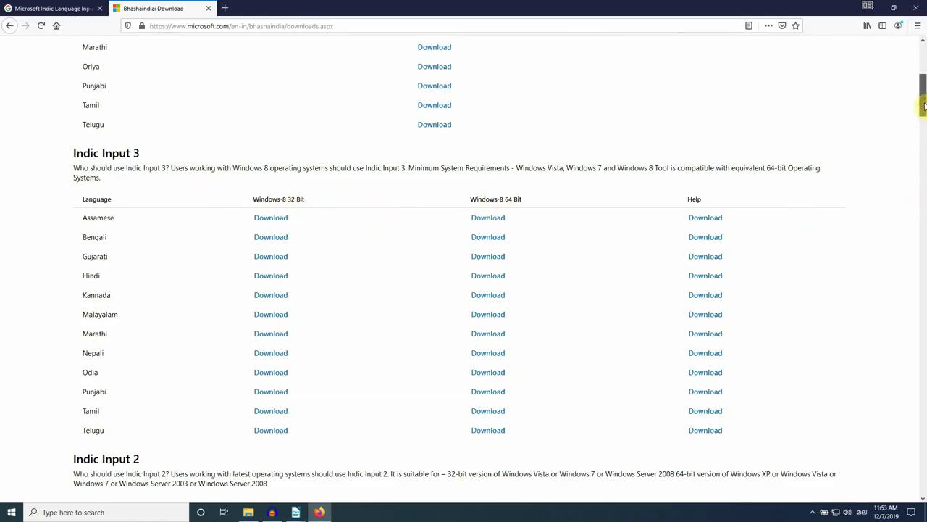
{"action": "left_click_drag", "start_coordinate": [925, 106], "coordinate": [924, 137]}
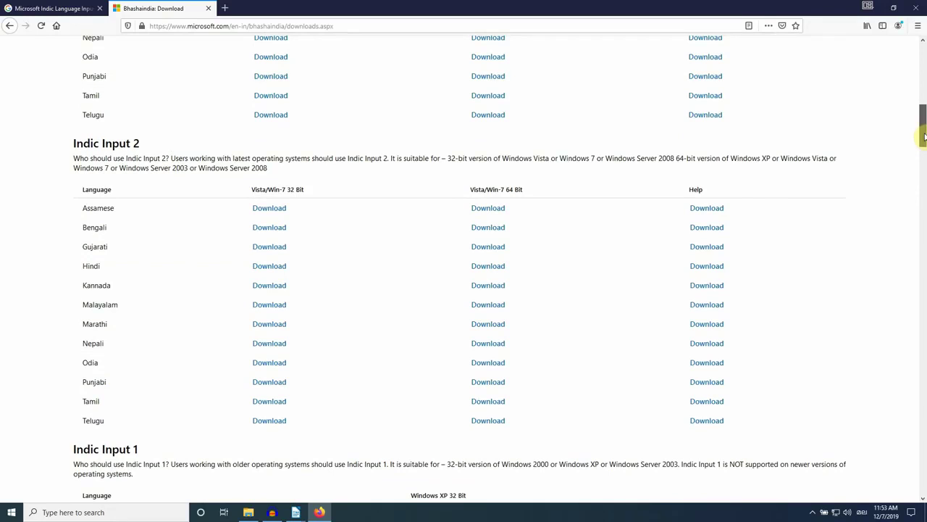
{"action": "left_click_drag", "start_coordinate": [924, 136], "coordinate": [906, 82]}
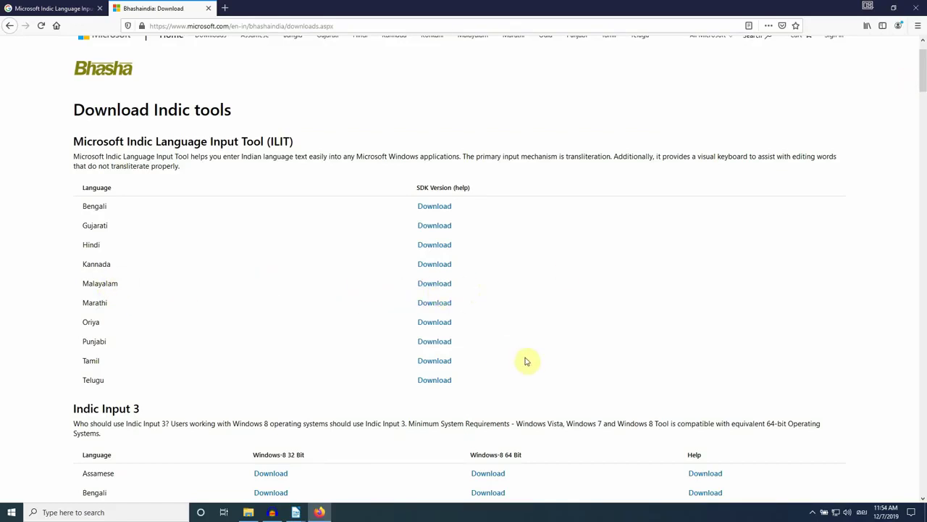
{"action": "scroll", "coordinate": [525, 373], "scroll_direction": "down", "scroll_amount": 1}
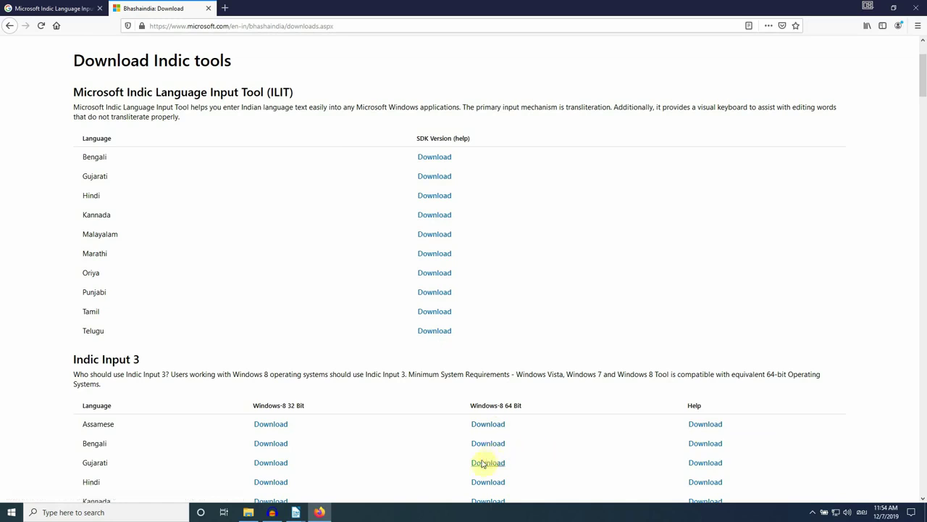
{"action": "scroll", "coordinate": [527, 445], "scroll_direction": "down", "scroll_amount": 2}
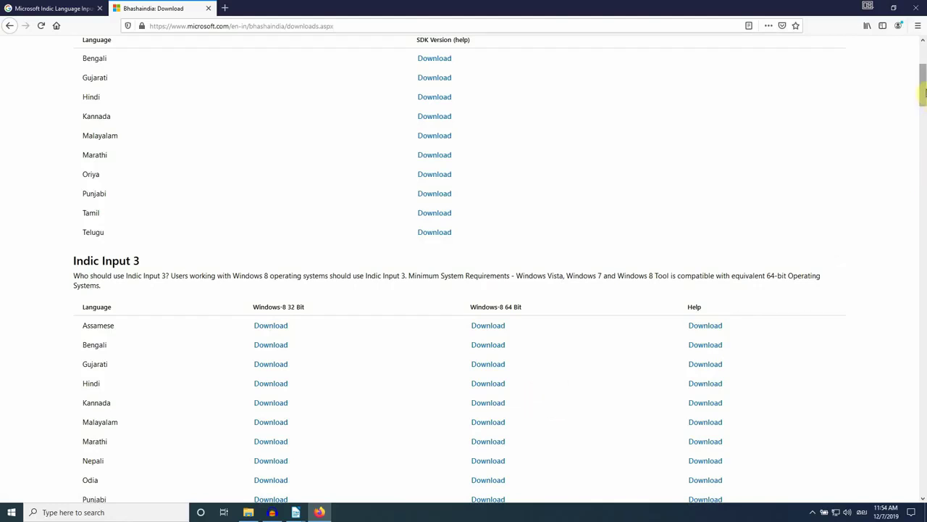
{"action": "left_click_drag", "start_coordinate": [924, 92], "coordinate": [919, 462]}
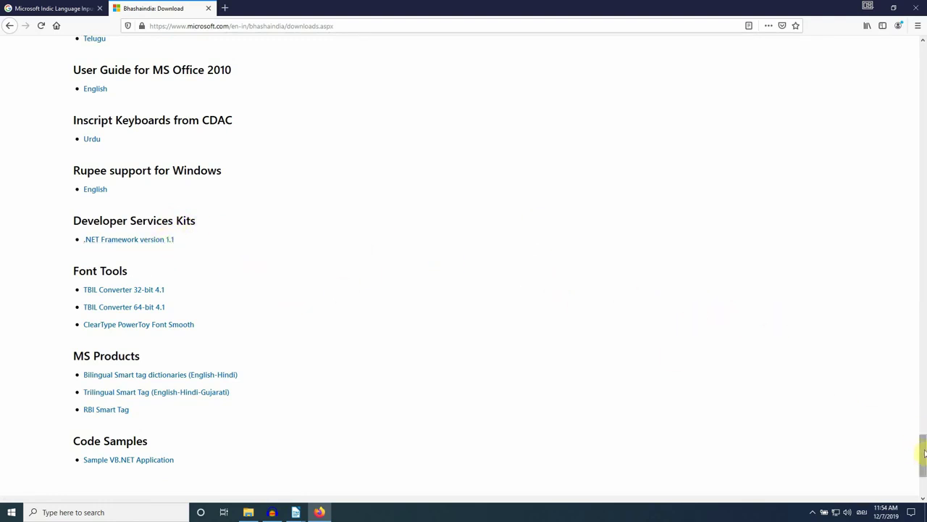
{"action": "left_click_drag", "start_coordinate": [925, 453], "coordinate": [922, 70]}
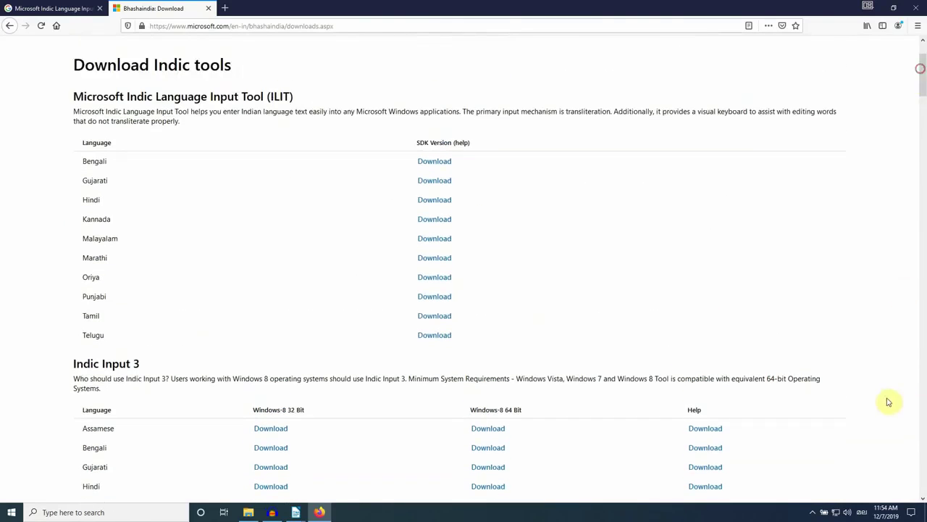
Step: Check the list of installed input languages and dismiss it without switching
{"action": "left_click", "coordinate": [862, 512]}
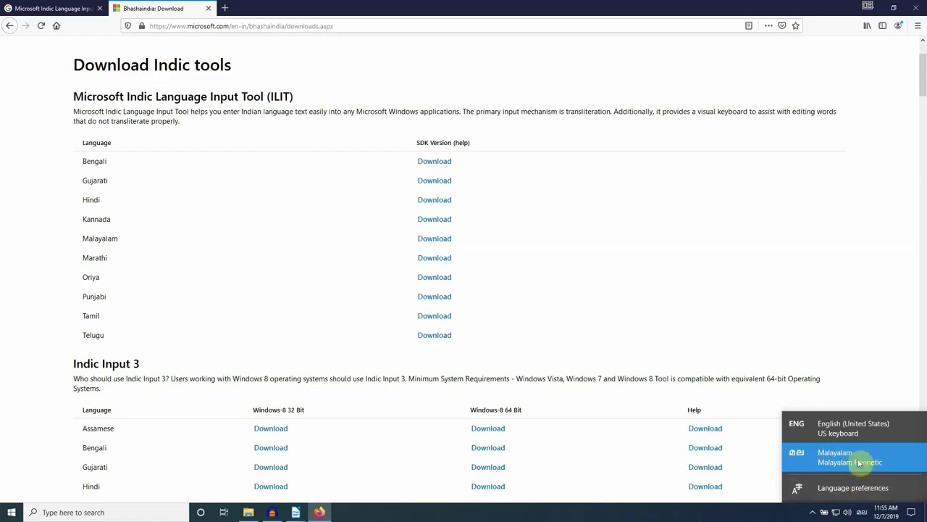
{"action": "left_click", "coordinate": [866, 332]}
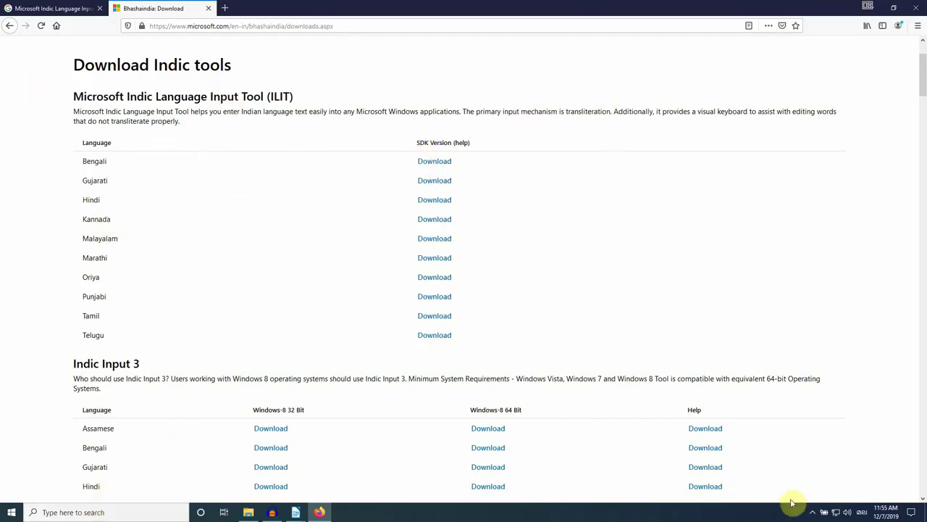
Step: Search Windows for "language", open the Language settings, and set the input language to English (United States)
{"action": "left_click", "coordinate": [117, 513]}
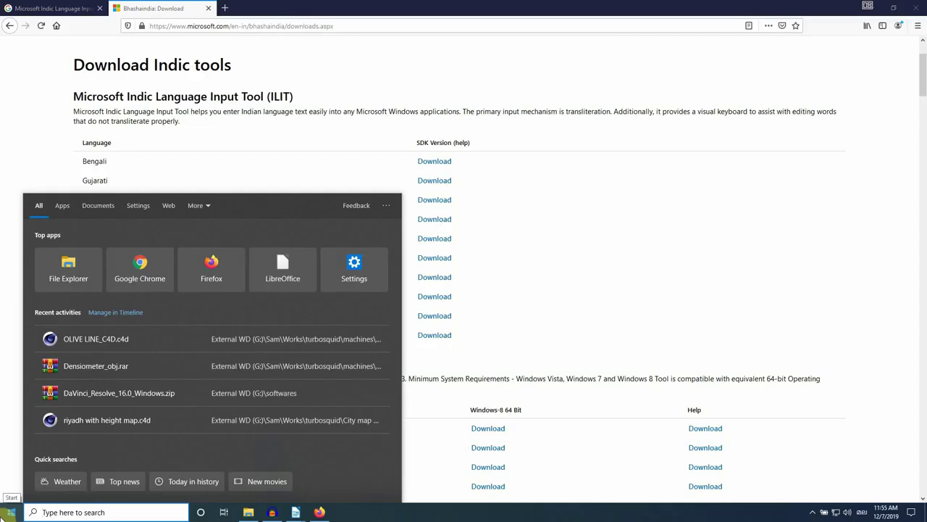
{"action": "type", "text": "languag"}
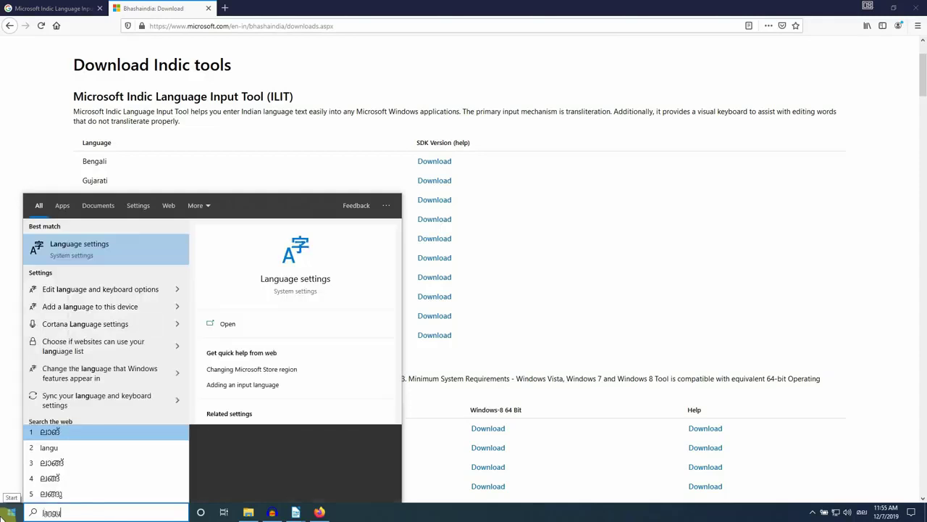
{"action": "type", "text": "e"}
{"action": "left_click", "coordinate": [124, 247]}
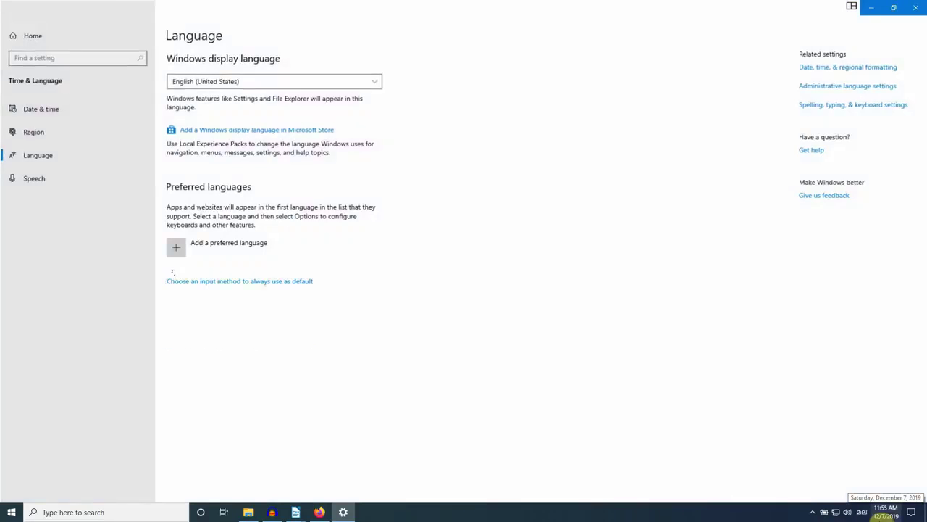
{"action": "left_click", "coordinate": [859, 513]}
{"action": "left_click", "coordinate": [857, 434]}
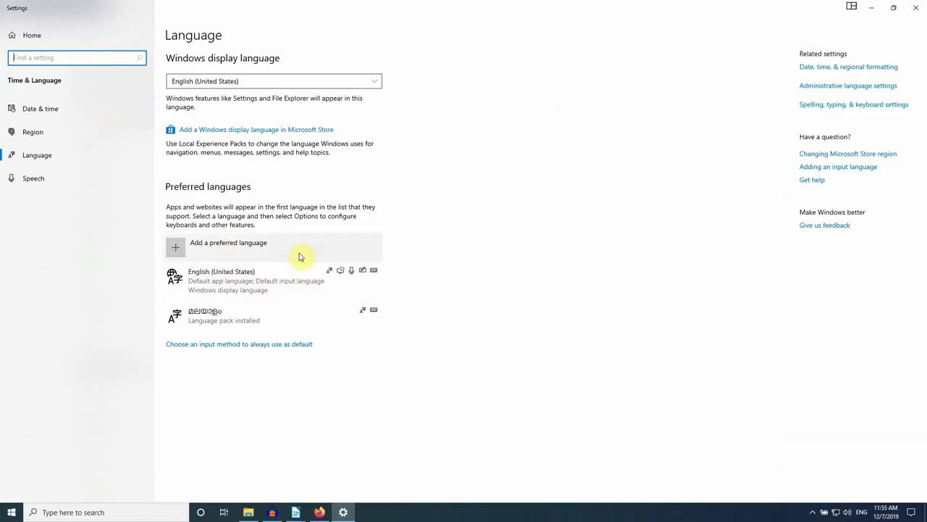
Step: Search the languages available to install for "malaya" and cancel without adding one
{"action": "left_click", "coordinate": [255, 250]}
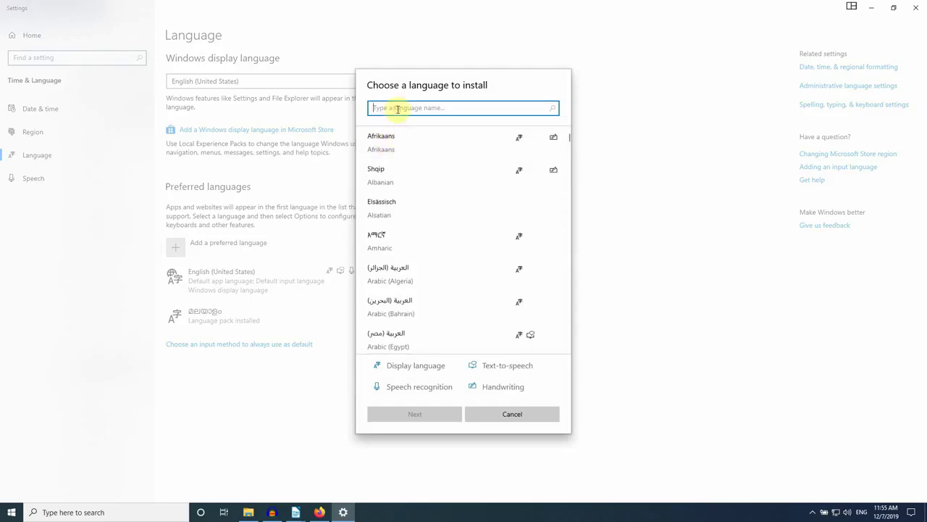
{"action": "type", "text": "mal"}
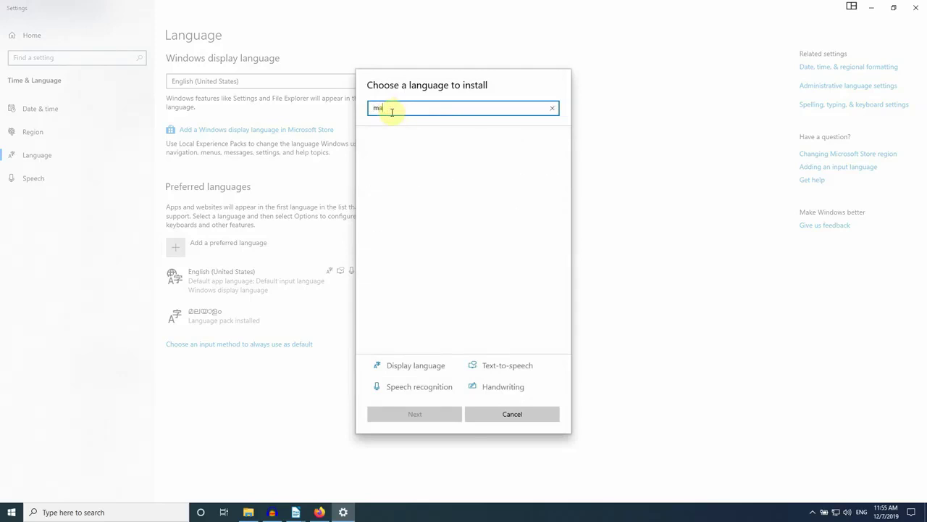
{"action": "type", "text": "aya"}
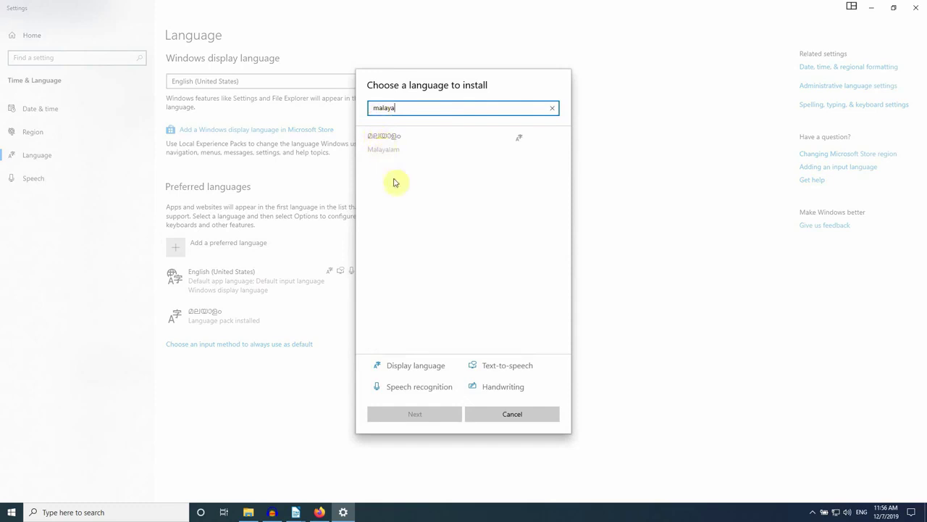
{"action": "left_click", "coordinate": [544, 413]}
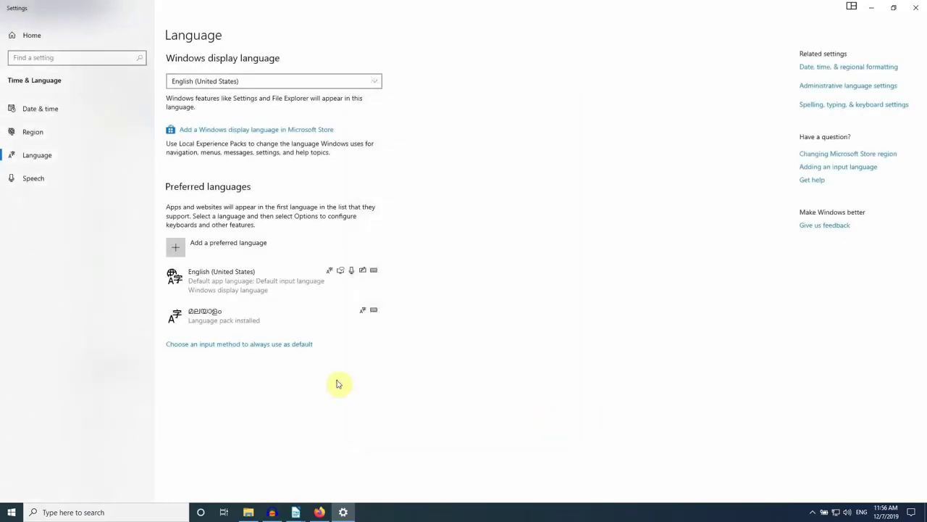
Step: Open the Malayalam language options and check which keyboards can be added, without choosing one
{"action": "left_click", "coordinate": [239, 318]}
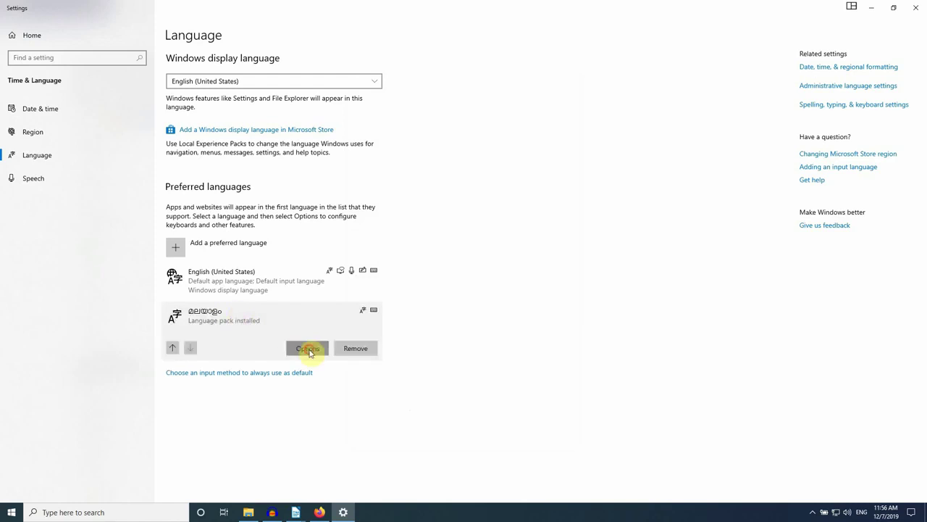
{"action": "left_click", "coordinate": [306, 348]}
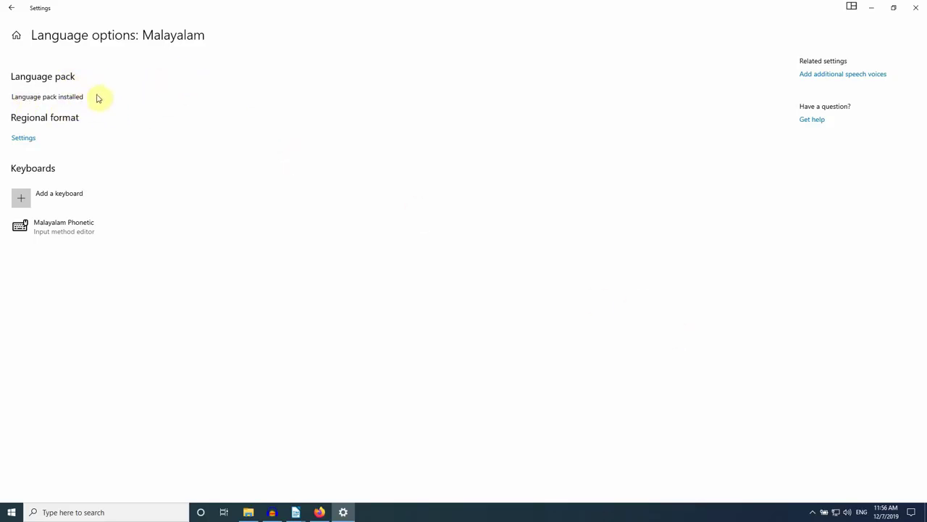
{"action": "left_click", "coordinate": [65, 203]}
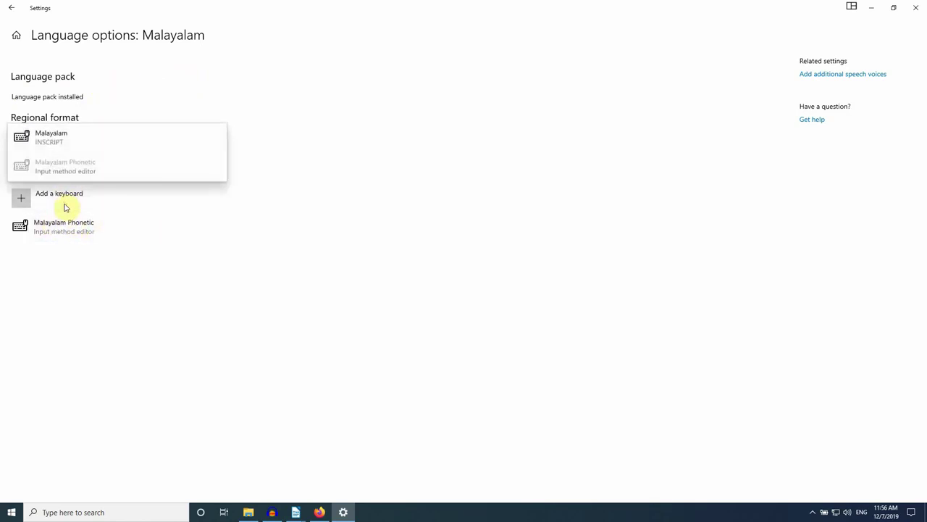
{"action": "left_click", "coordinate": [125, 243]}
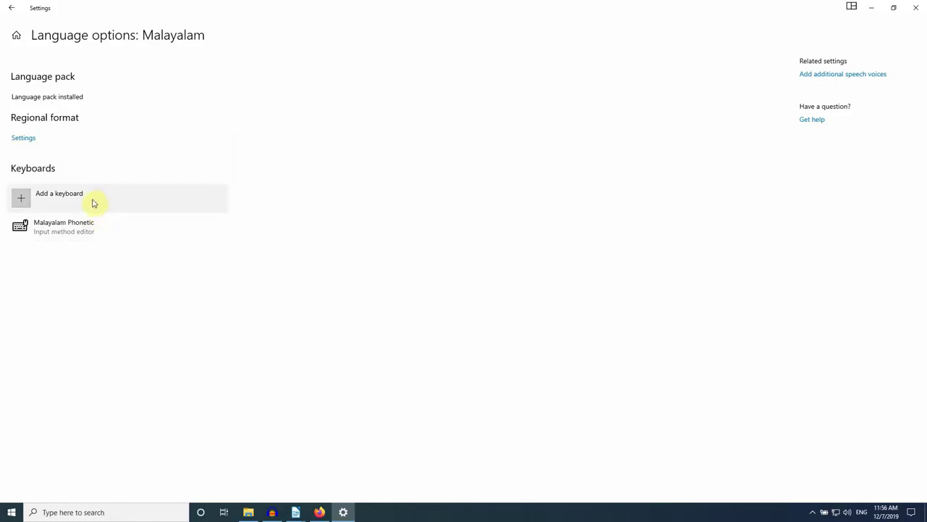
{"action": "left_click", "coordinate": [76, 202]}
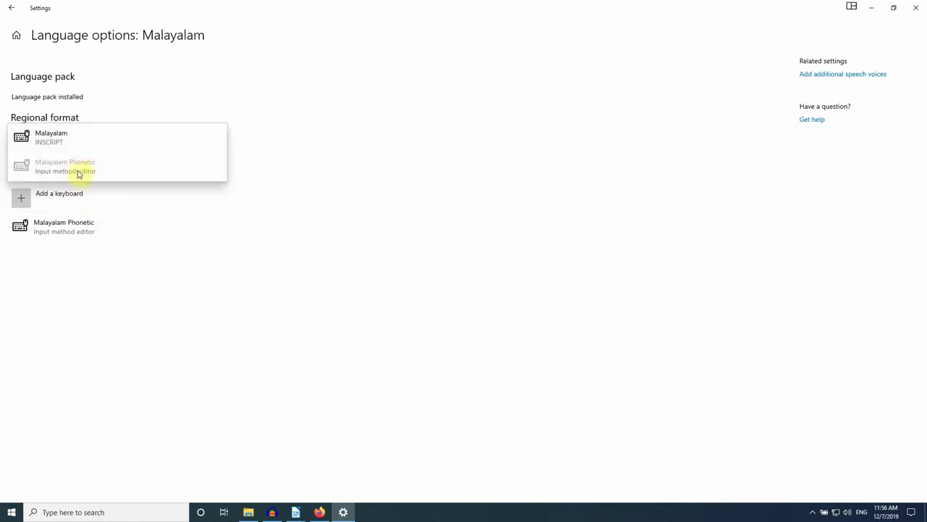
{"action": "left_click", "coordinate": [124, 266]}
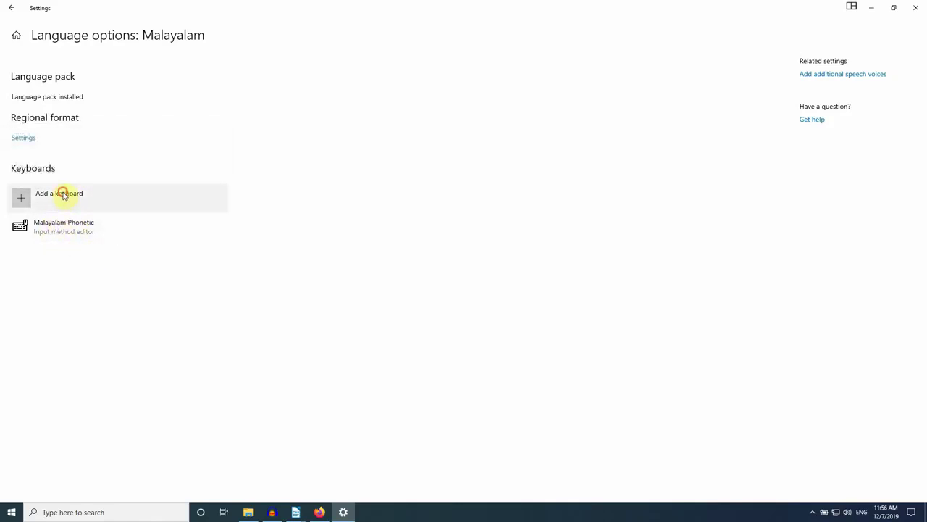
Step: Add the Malayalam INSCRIPT keyboard and remove it again, returning to the main Language settings
{"action": "left_click", "coordinate": [64, 194]}
{"action": "left_click", "coordinate": [72, 139]}
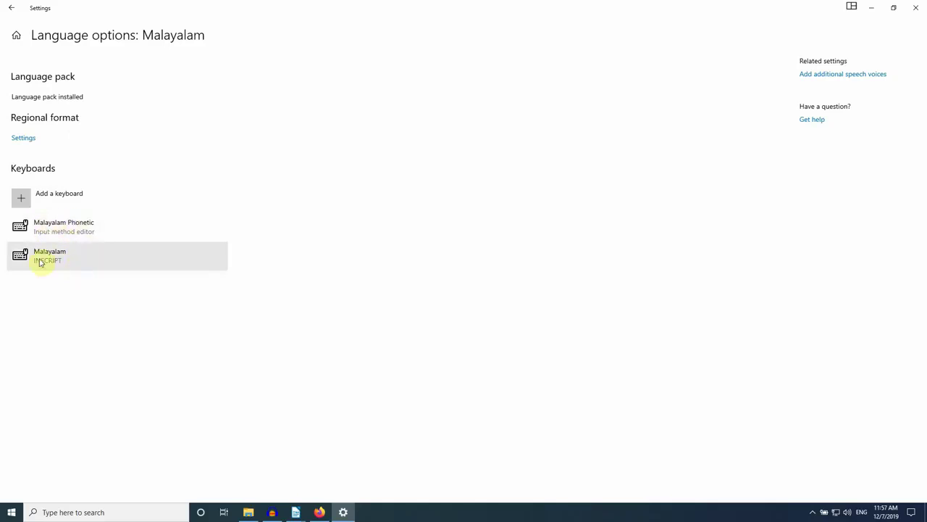
{"action": "left_click", "coordinate": [58, 260]}
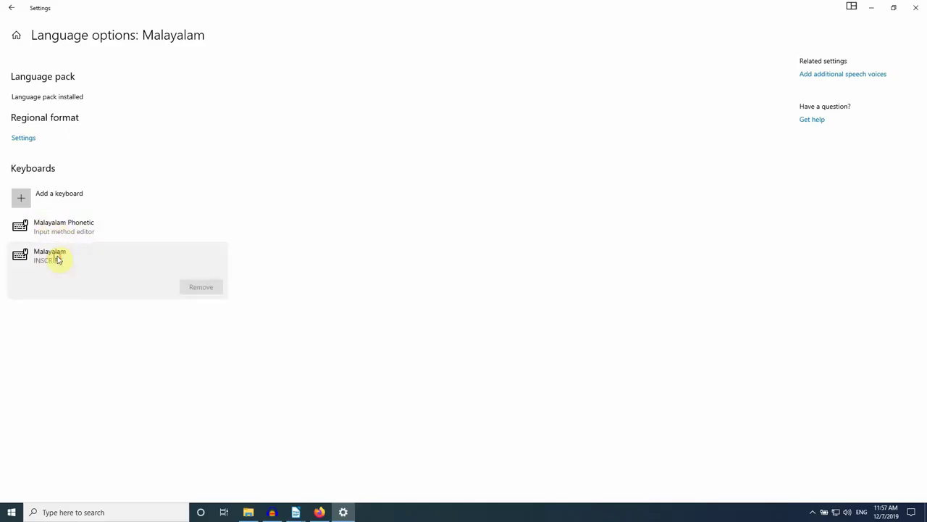
{"action": "left_click", "coordinate": [194, 286]}
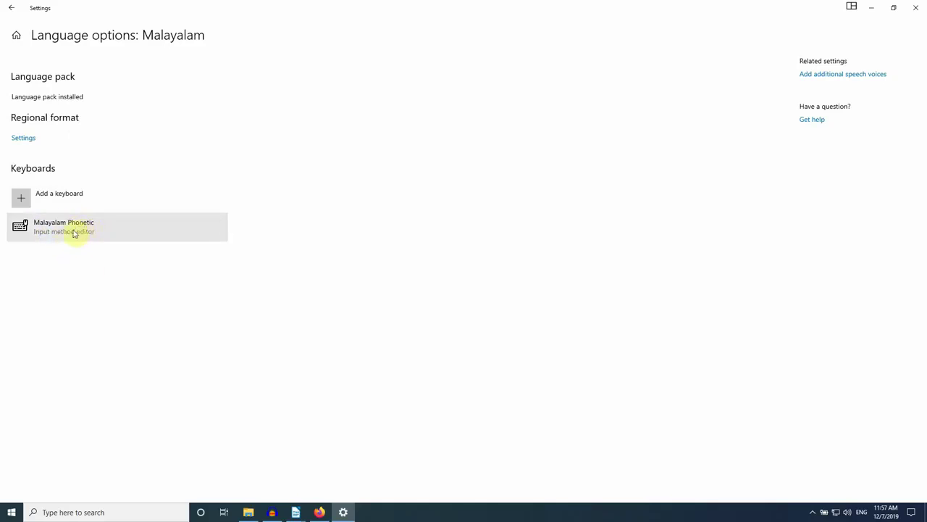
{"action": "left_click", "coordinate": [14, 12]}
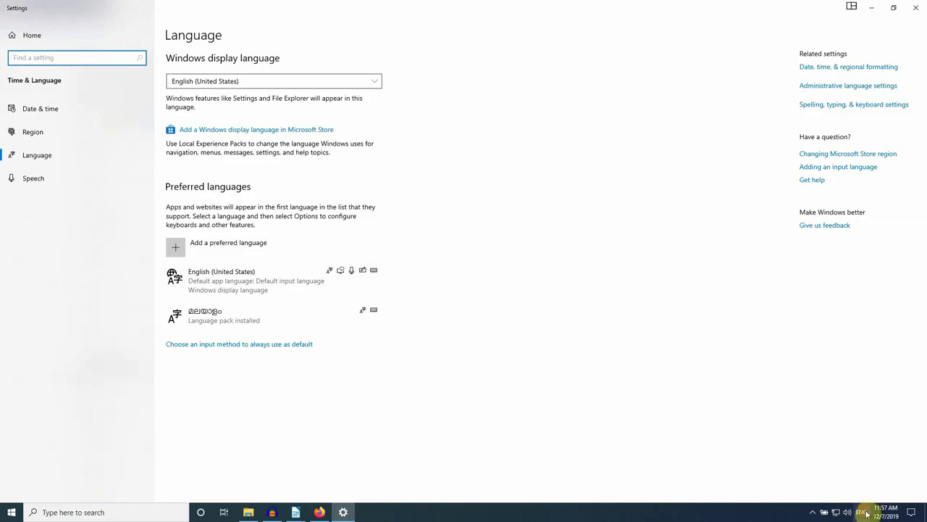
Step: Check the list of installed input languages and the keyboards in the English (United States) language options
{"action": "left_click", "coordinate": [862, 511]}
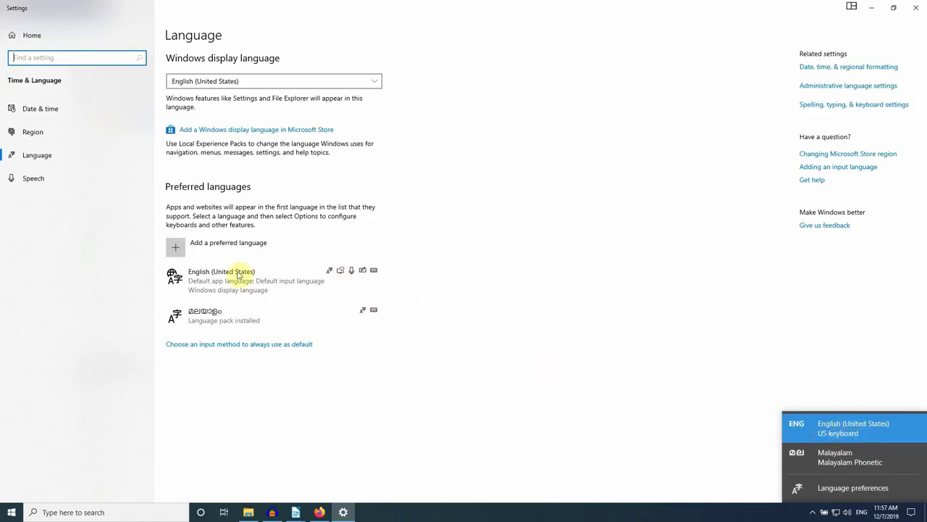
{"action": "left_click", "coordinate": [466, 361]}
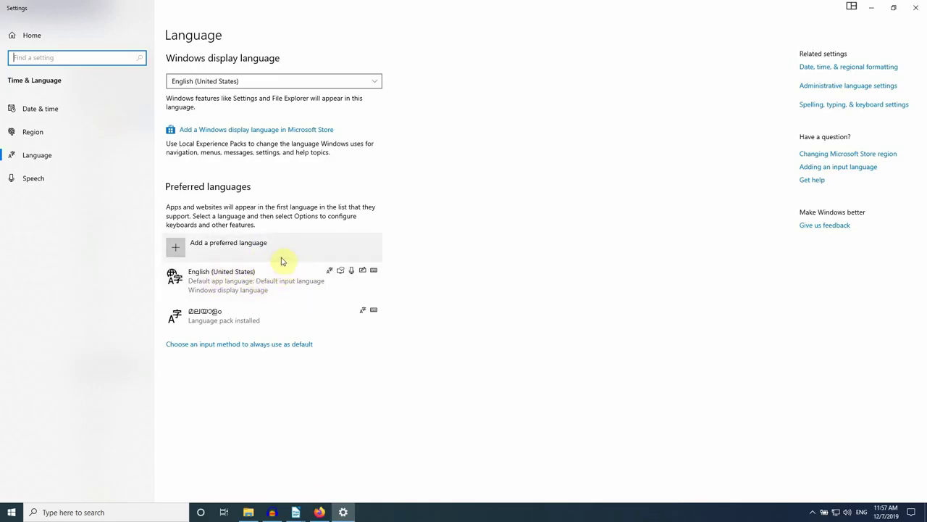
{"action": "left_click", "coordinate": [253, 282]}
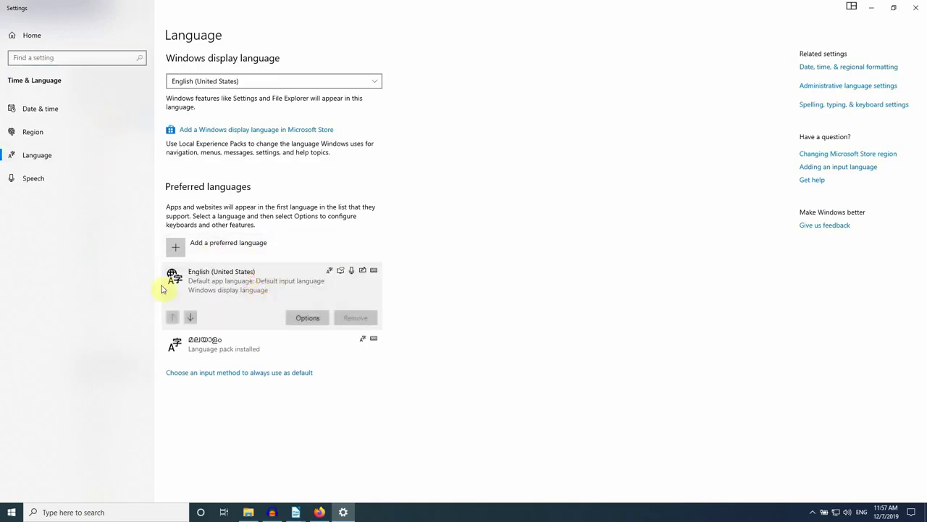
{"action": "left_click", "coordinate": [316, 317]}
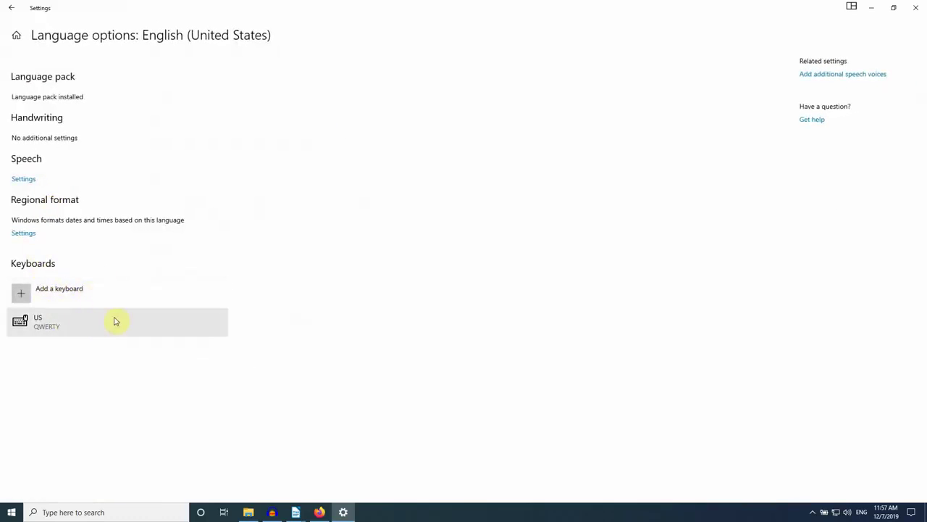
{"action": "left_click", "coordinate": [7, 9]}
Step: Switch the input language back and forth between English (United States) and Malayalam Phonetic, ending on English
{"action": "left_click", "coordinate": [862, 512]}
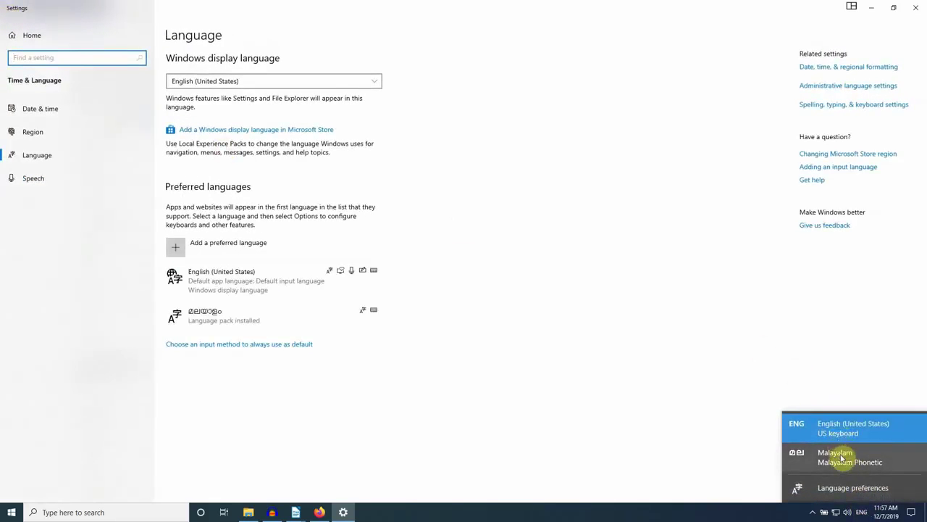
{"action": "left_click", "coordinate": [800, 433]}
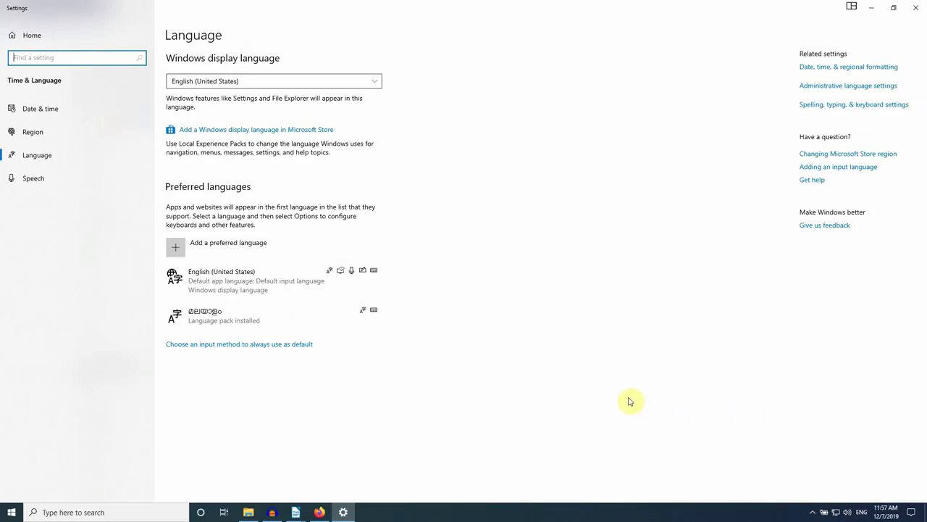
{"action": "key", "text": "super+space"}
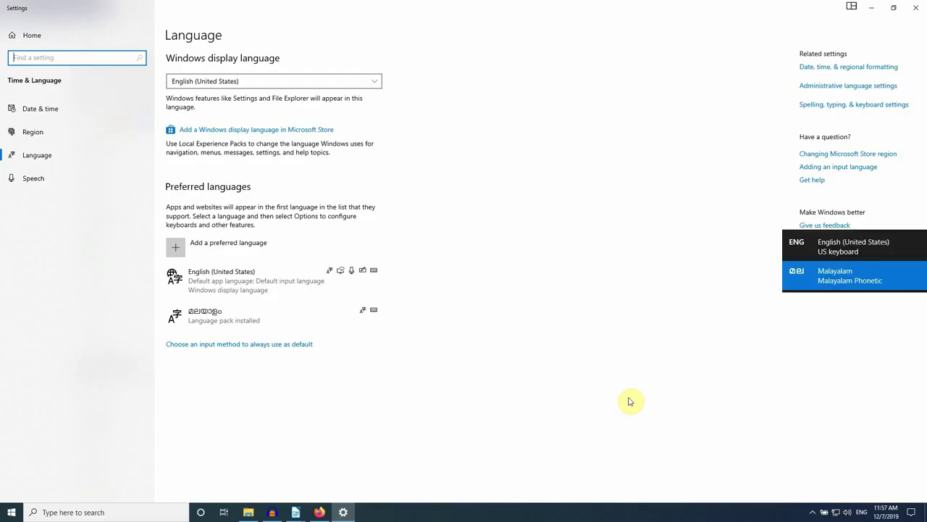
{"action": "key", "text": "super+space"}
{"action": "key", "text": "super+space"}
{"action": "key", "text": "super+space"}
{"action": "key", "text": "super+space"}
{"action": "key", "text": "super+space"}
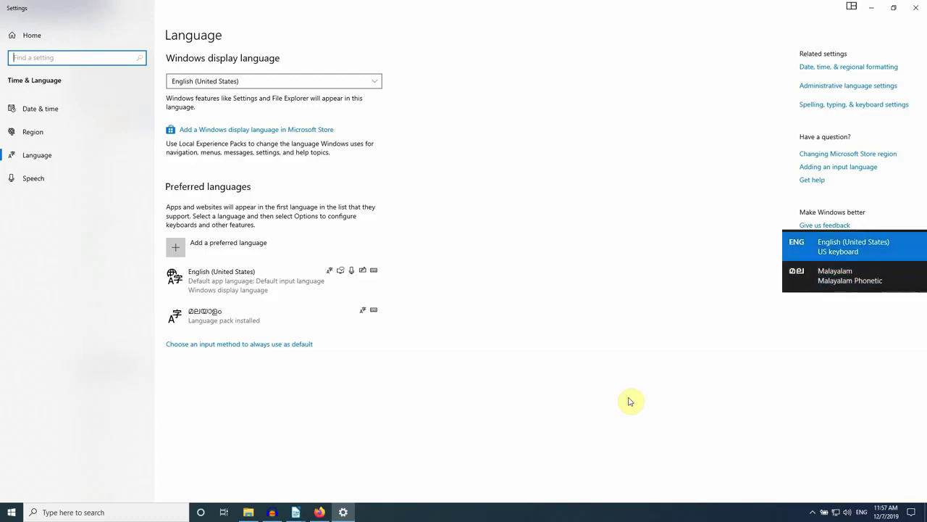
{"action": "key", "text": "super+space"}
{"action": "key", "text": "super+space"}
{"action": "key", "text": "super+space"}
{"action": "key", "text": "super+space"}
{"action": "key", "text": "super+space"}
{"action": "key", "text": "super+space"}
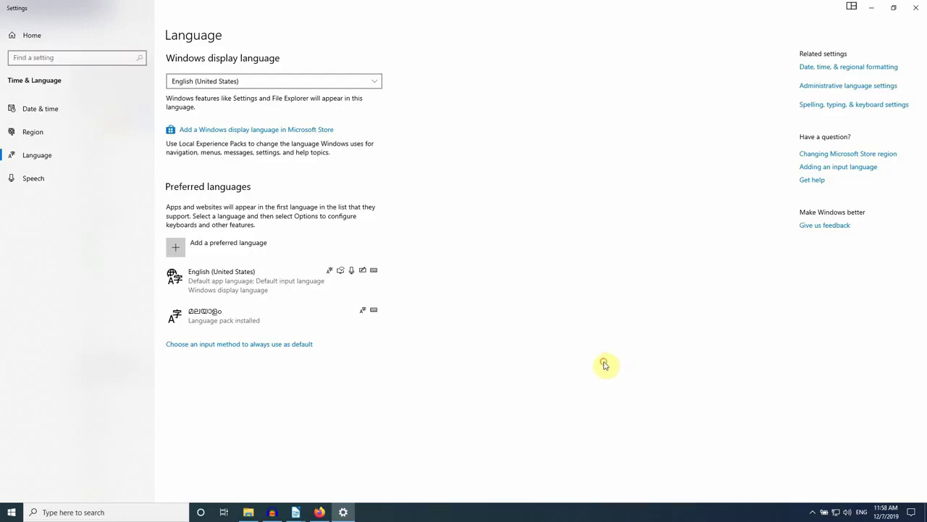
Step: Switch to malayalam.odt in LibreOffice Writer and add "manglish" in English at the end of the last line
{"action": "mouse_move", "coordinate": [296, 510]}
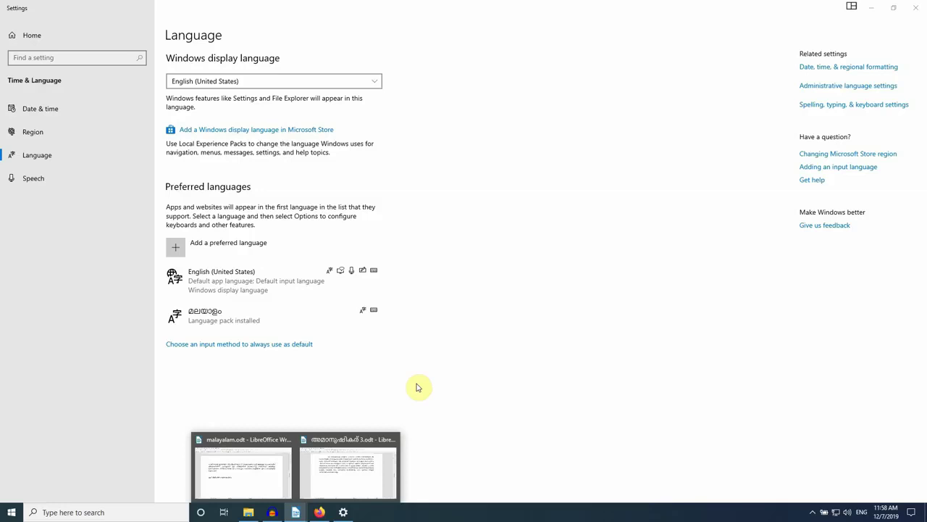
{"action": "left_click", "coordinate": [268, 475]}
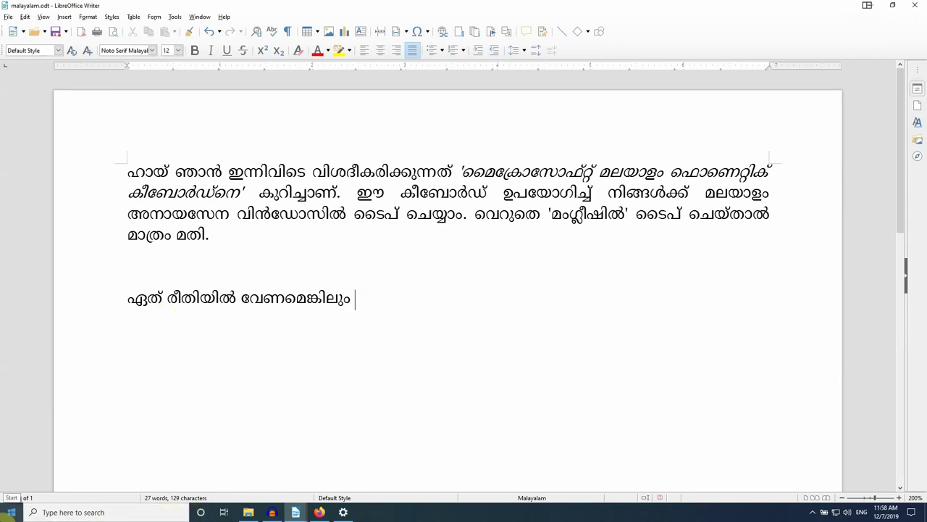
{"action": "type", "text": "manglish"}
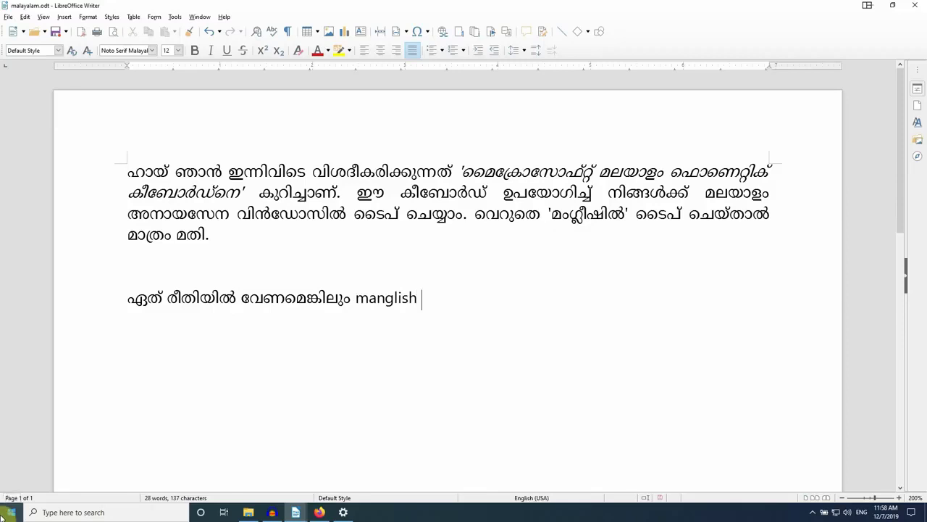
Step: Set the input language to Malayalam Phonetic and compose the word "manglish" after the English one
{"action": "key", "text": "super+space"}
{"action": "type", "text": "man"}
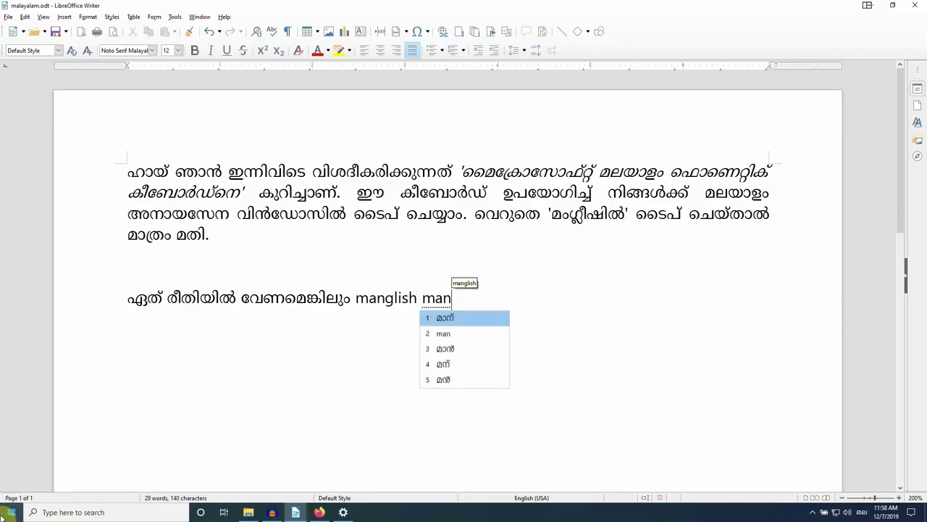
{"action": "type", "text": "glish"}
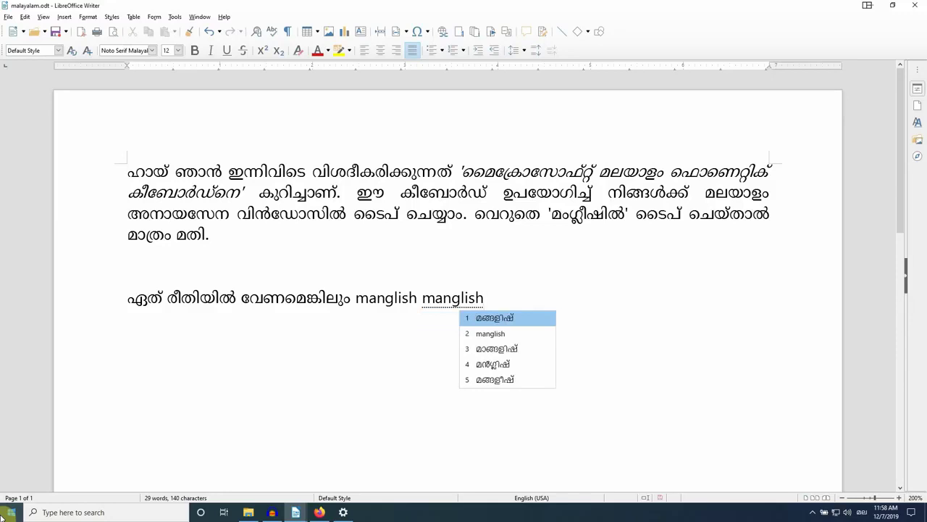
Step: Correct the composed spelling to "mamglish" and insert the suggestion മംഗ്ലീഷ്
{"action": "key", "text": "BackSpace"}
{"action": "key", "text": "BackSpace"}
{"action": "key", "text": "BackSpace"}
{"action": "key", "text": "BackSpace"}
{"action": "key", "text": "BackSpace"}
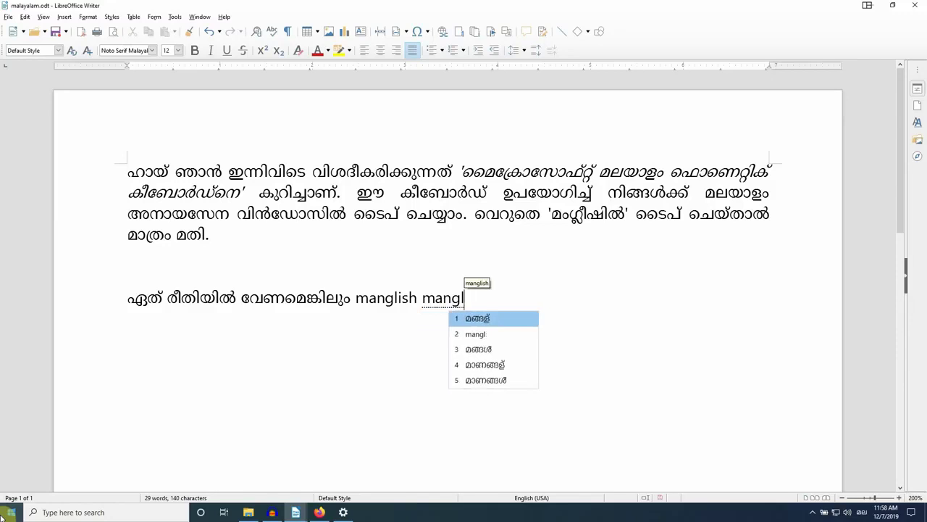
{"action": "key", "text": "BackSpace"}
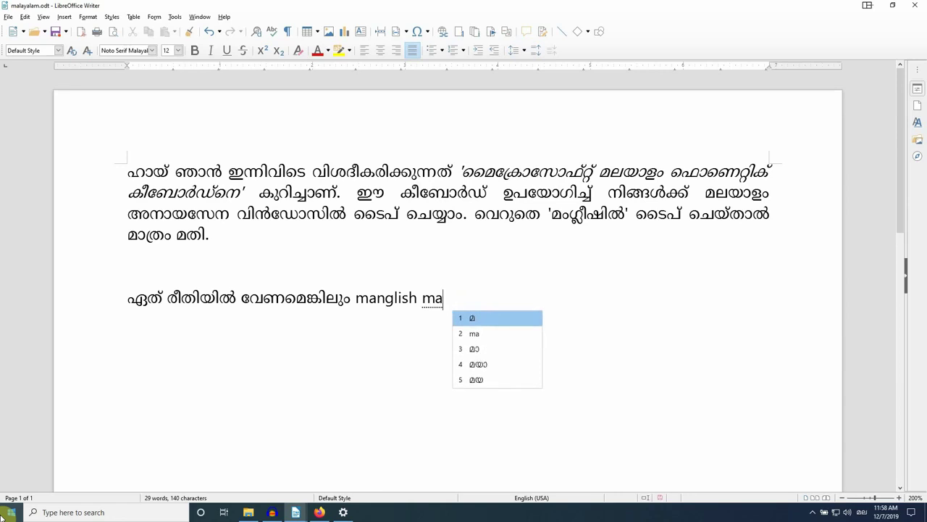
{"action": "type", "text": "mg"}
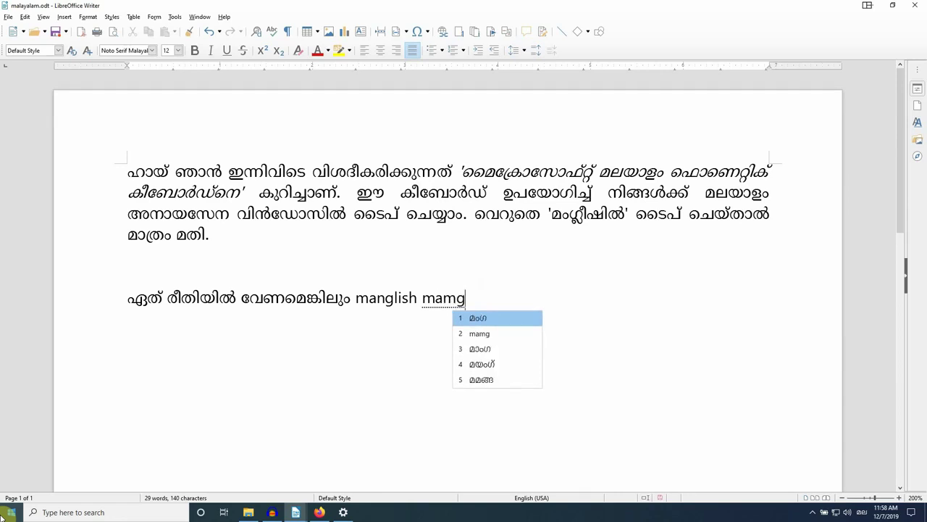
{"action": "type", "text": "lish"}
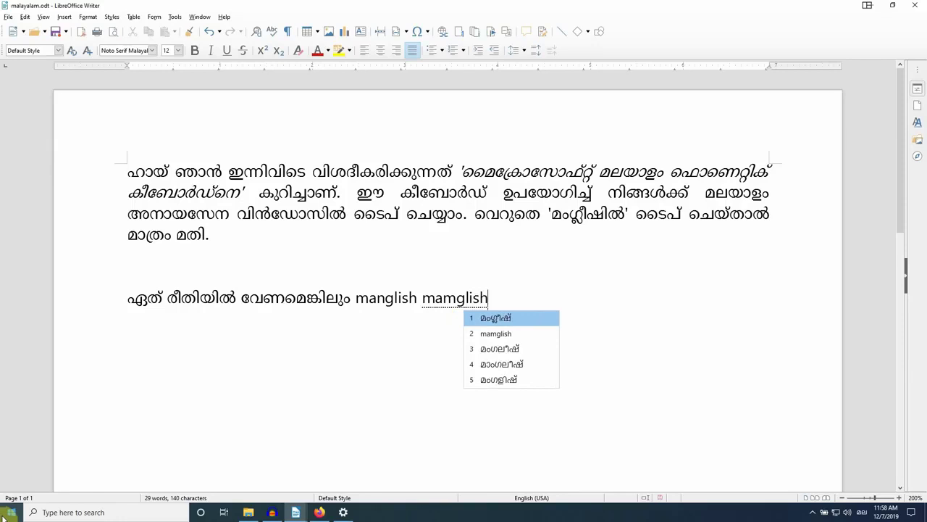
{"action": "key", "text": "space"}
Step: Compose "avar", look through the suggested spellings and insert the first one, അവർ
{"action": "type", "text": "var"}
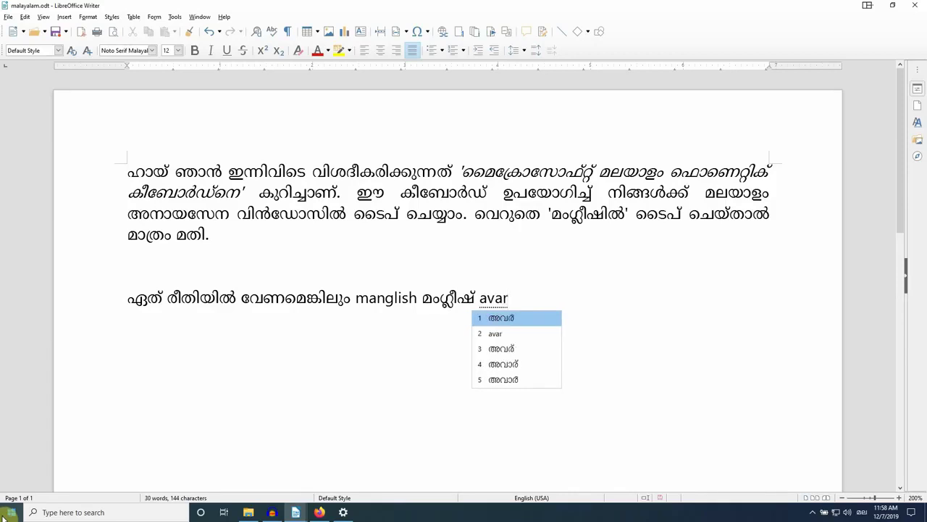
{"action": "key", "text": "Down"}
{"action": "key", "text": "Down"}
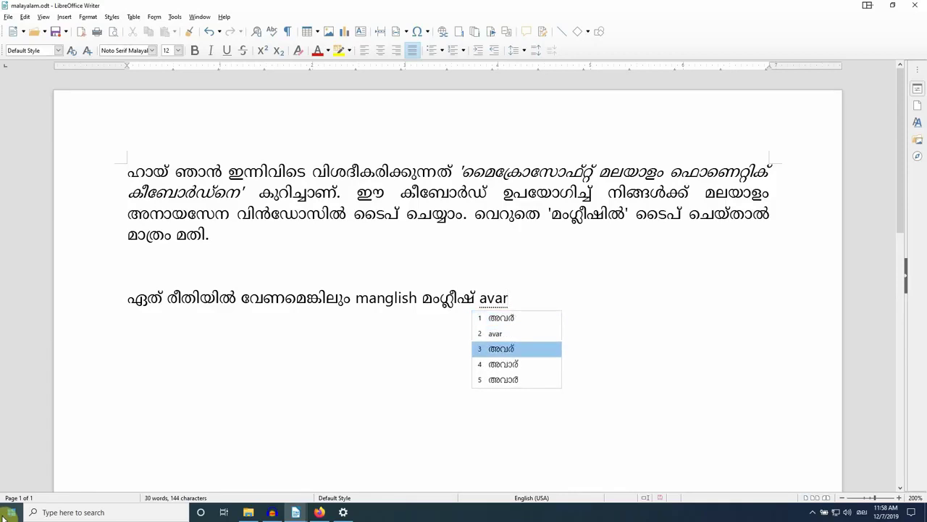
{"action": "key", "text": "Up"}
{"action": "key", "text": "Up"}
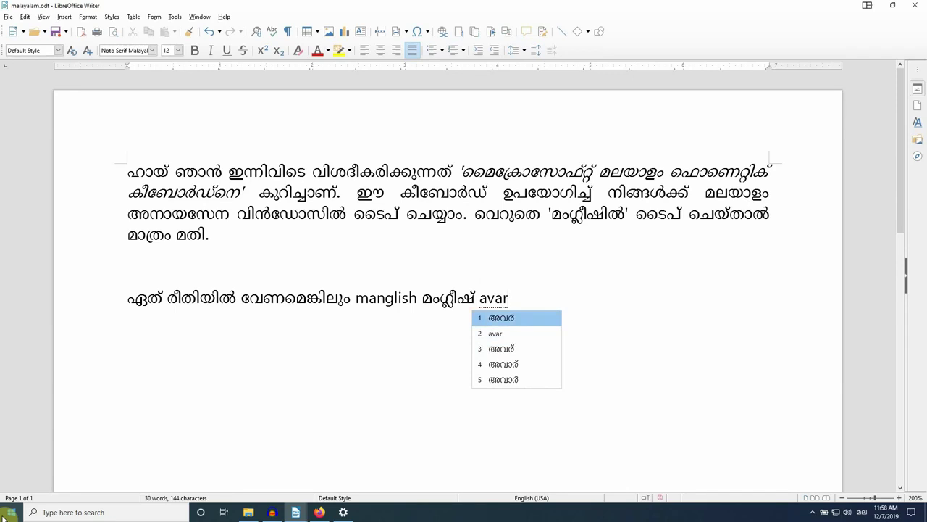
{"action": "key", "text": "space"}
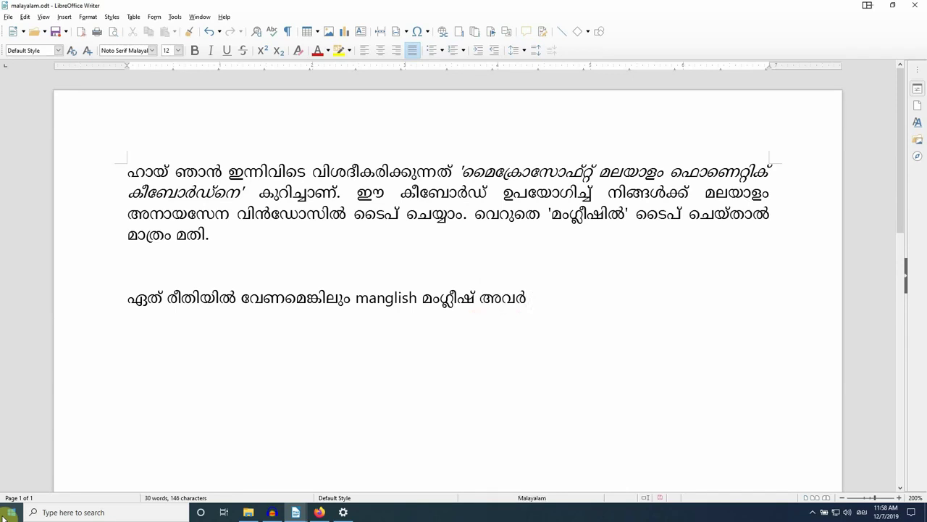
Step: Compose "njaan" and insert the third suggestion, ഞാൻ
{"action": "type", "text": "njaan"}
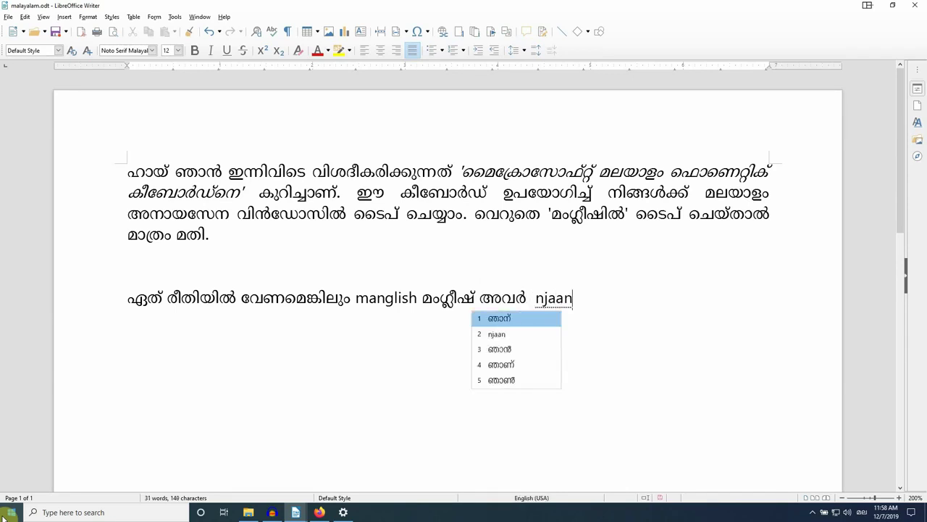
{"action": "key", "text": "Down"}
{"action": "key", "text": "Down"}
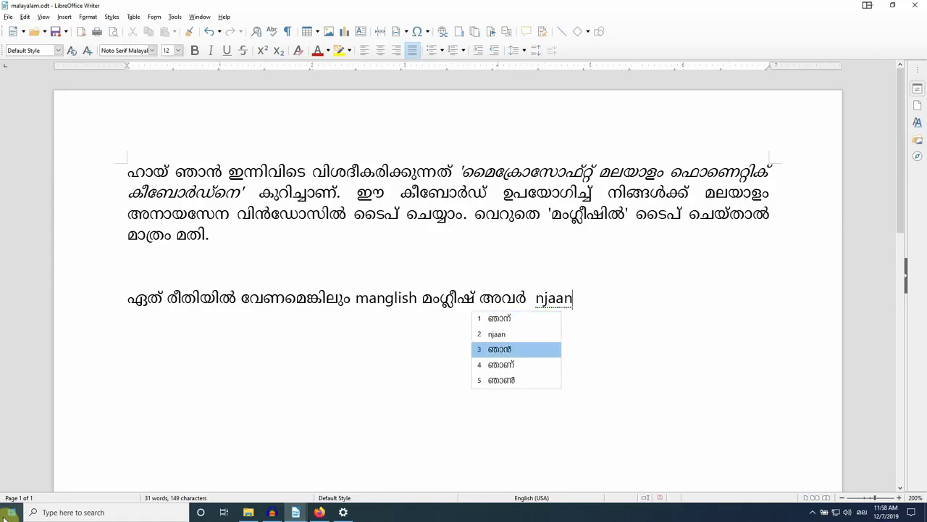
{"action": "key", "text": "space"}
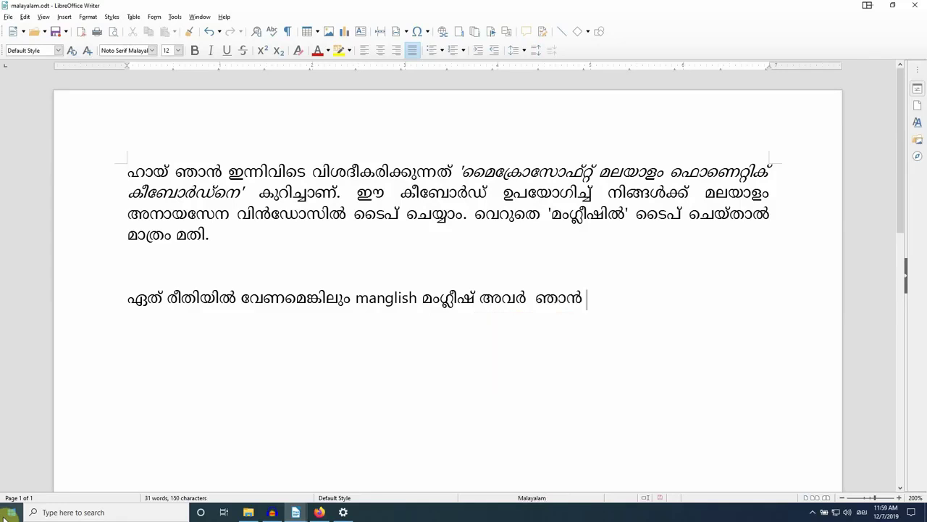
Step: Compose "njaan" again, insert the first suggestion, ഞാൻ, and start a new line after it
{"action": "type", "text": "njaan"}
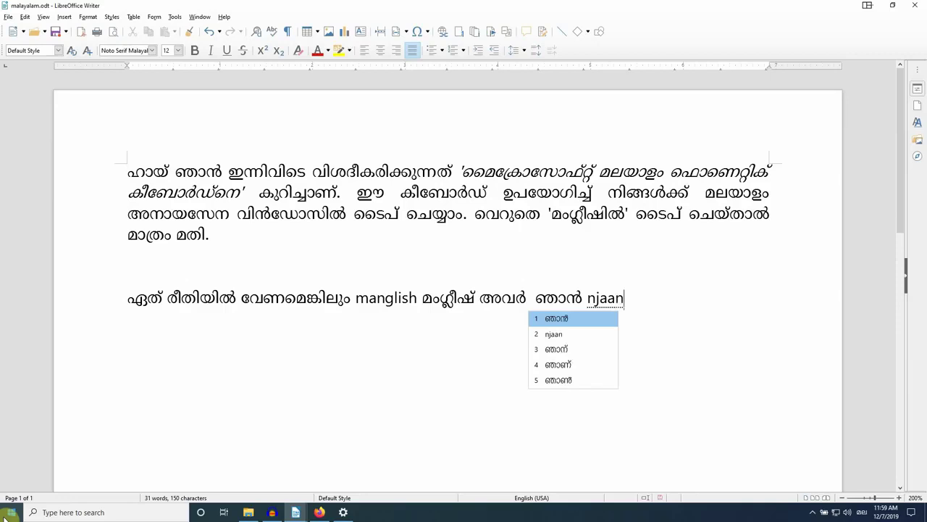
{"action": "key", "text": "space"}
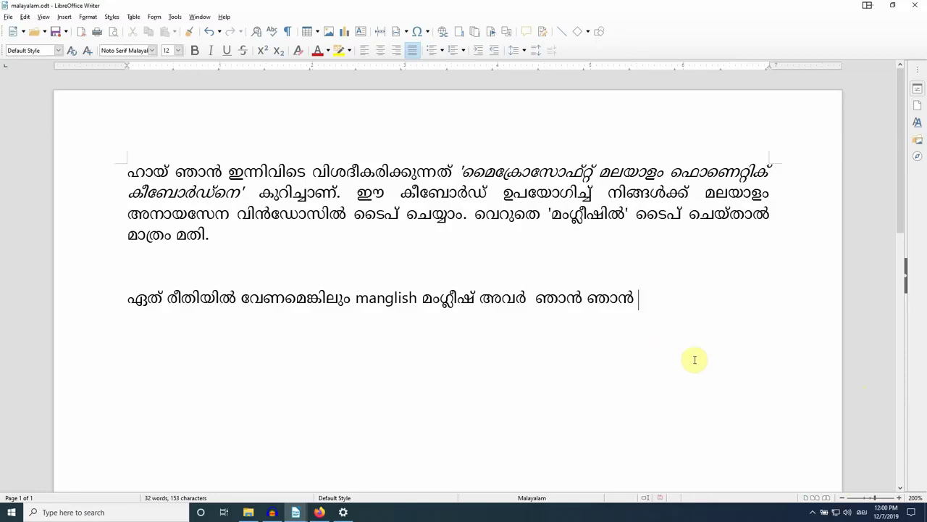
{"action": "key", "text": "Return"}
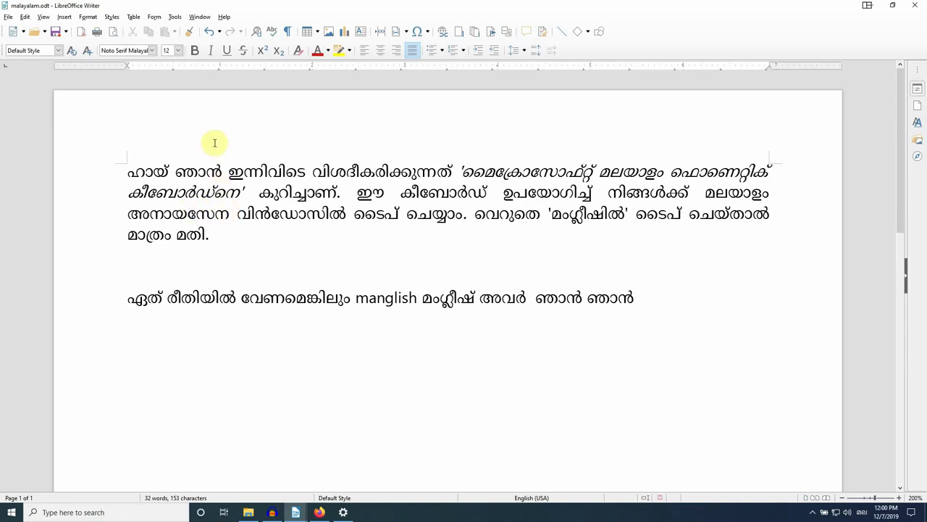
Step: Search Windows for മീഡിയ, composed phonetically from "media", look through the web results and return to the document
{"action": "left_click", "coordinate": [304, 173]}
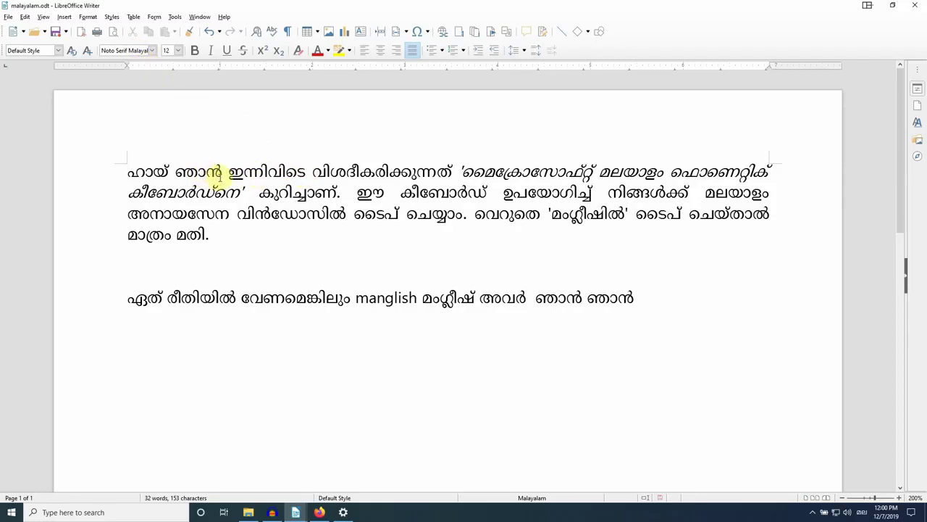
{"action": "left_click", "coordinate": [155, 511]}
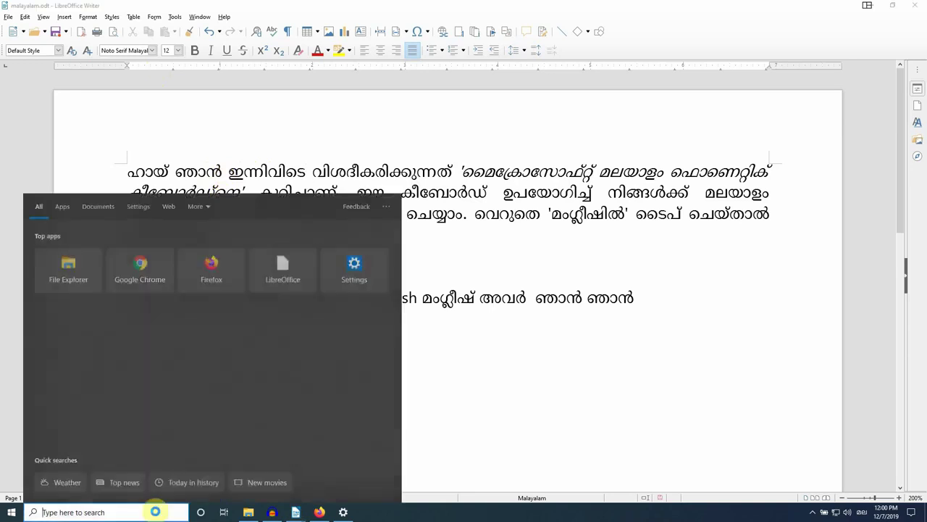
{"action": "type", "text": "media"}
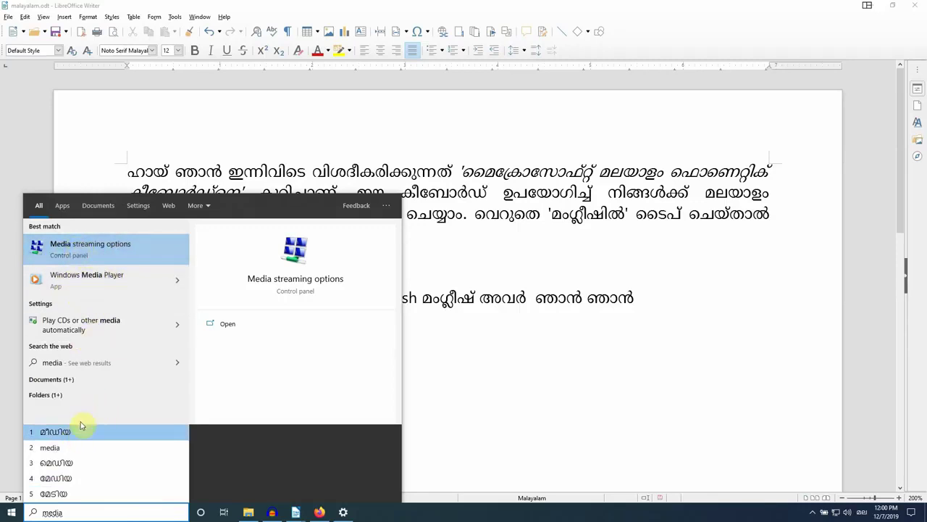
{"action": "left_click", "coordinate": [68, 436]}
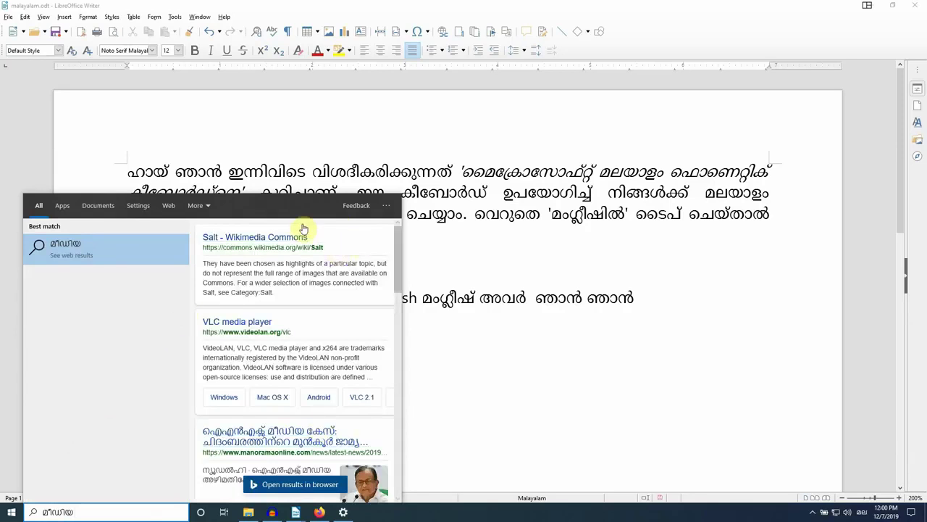
{"action": "scroll", "coordinate": [317, 324], "scroll_direction": "down", "scroll_amount": 3}
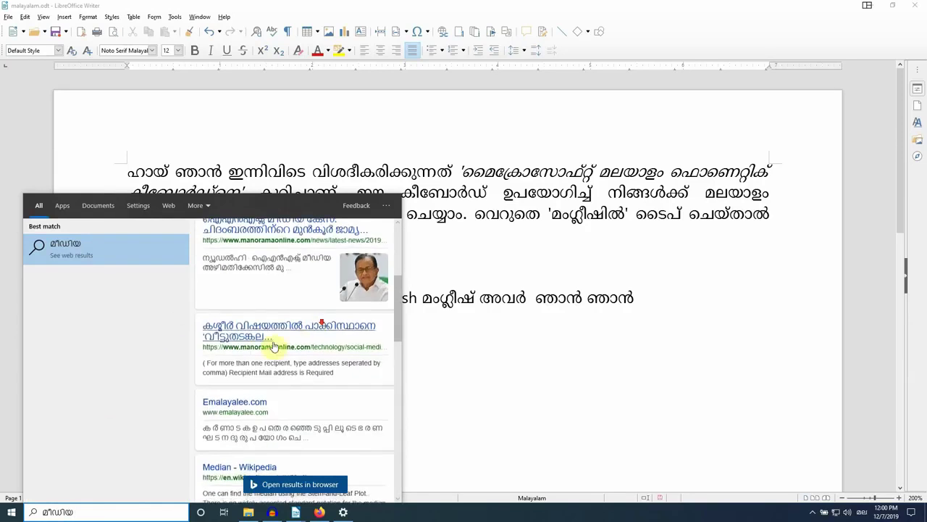
{"action": "left_click", "coordinate": [576, 373]}
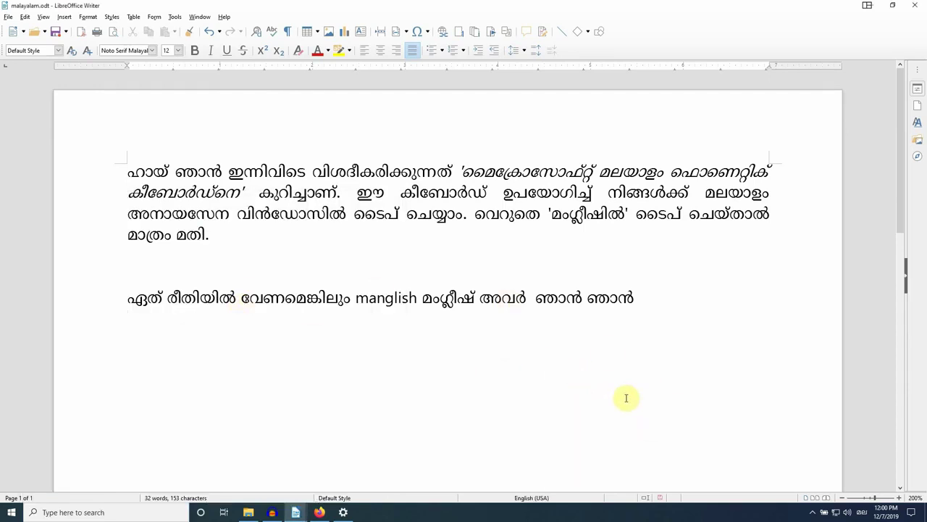